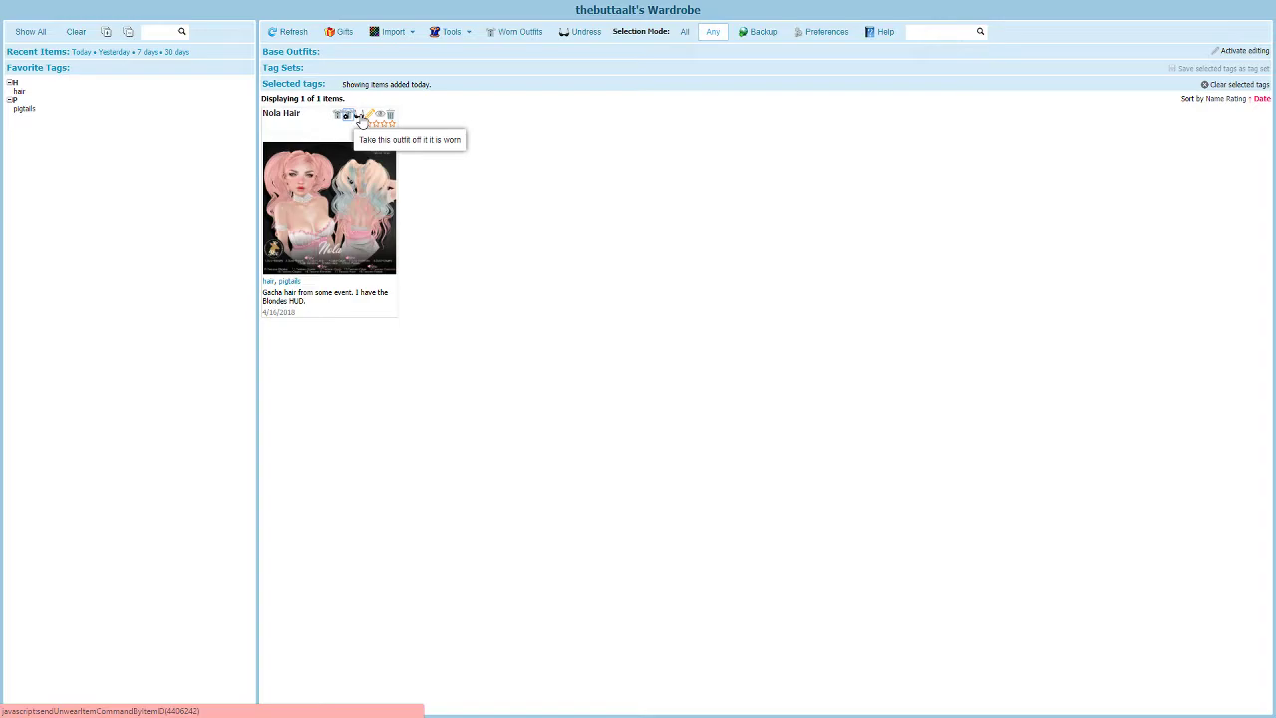
- Check the currently worn outfits, take off the Nola Hair HUD, and close the list
click(514, 33)
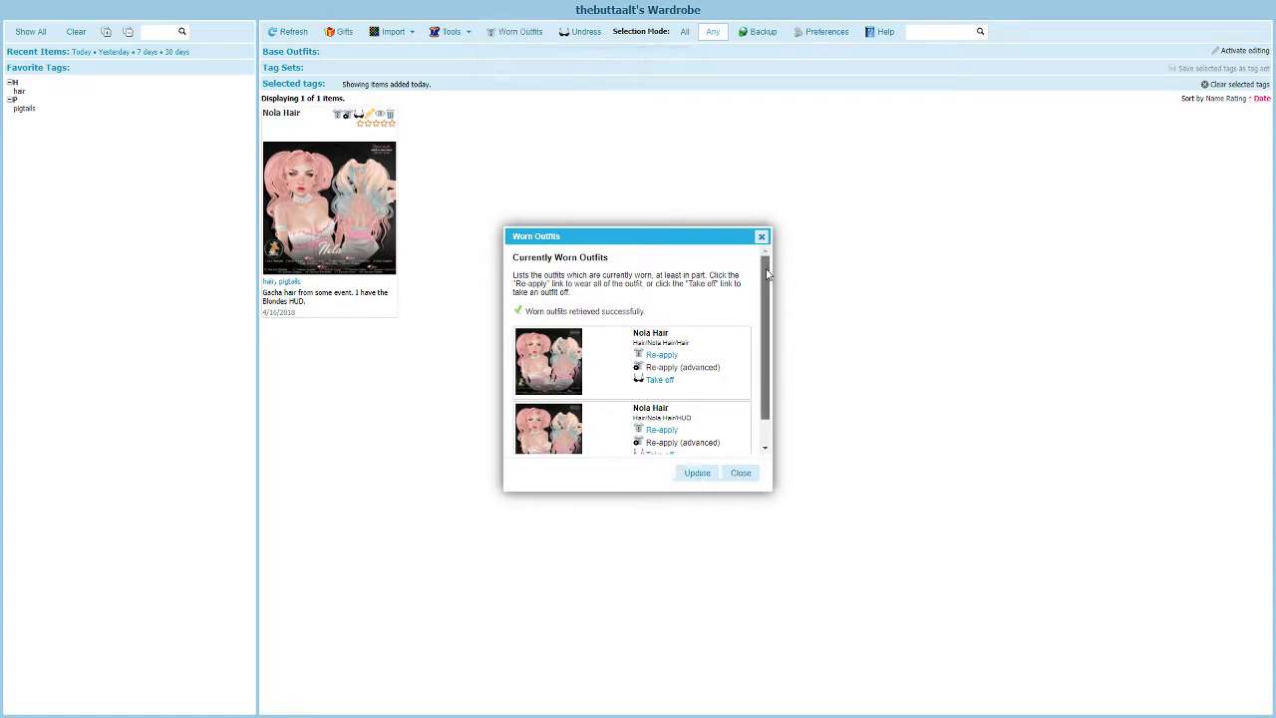
scroll(764, 317, down, 2)
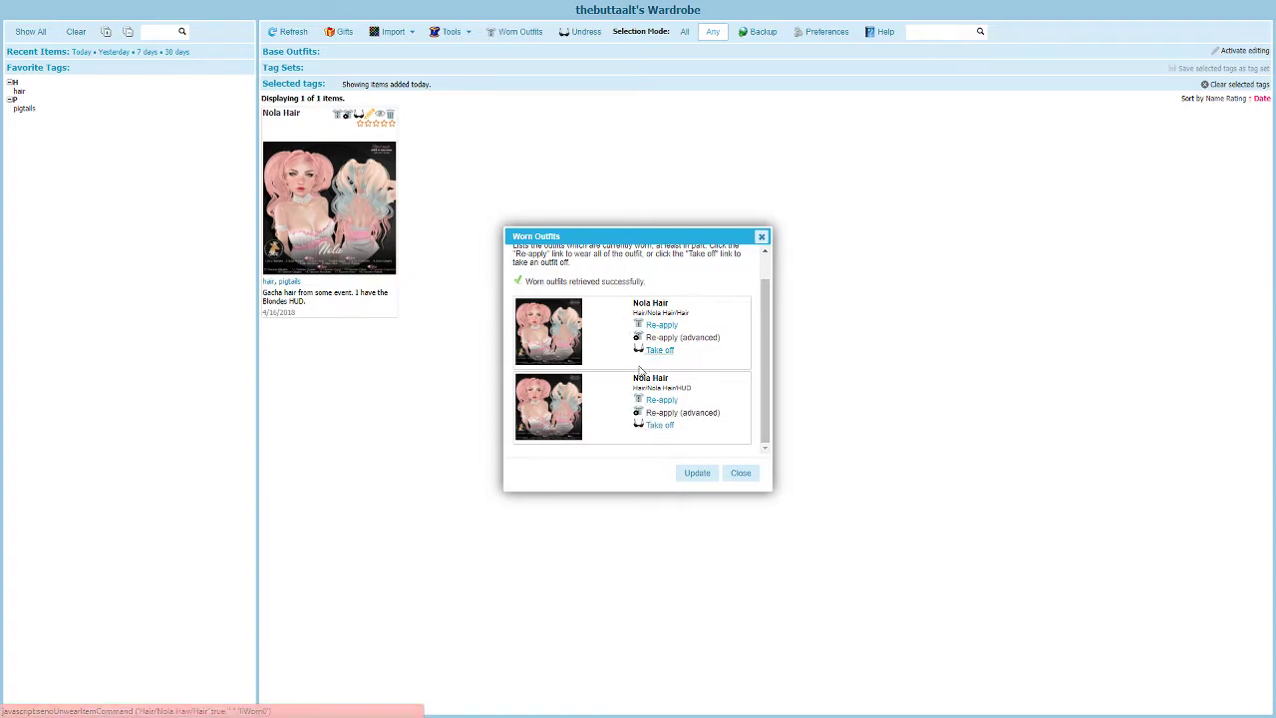
click(667, 426)
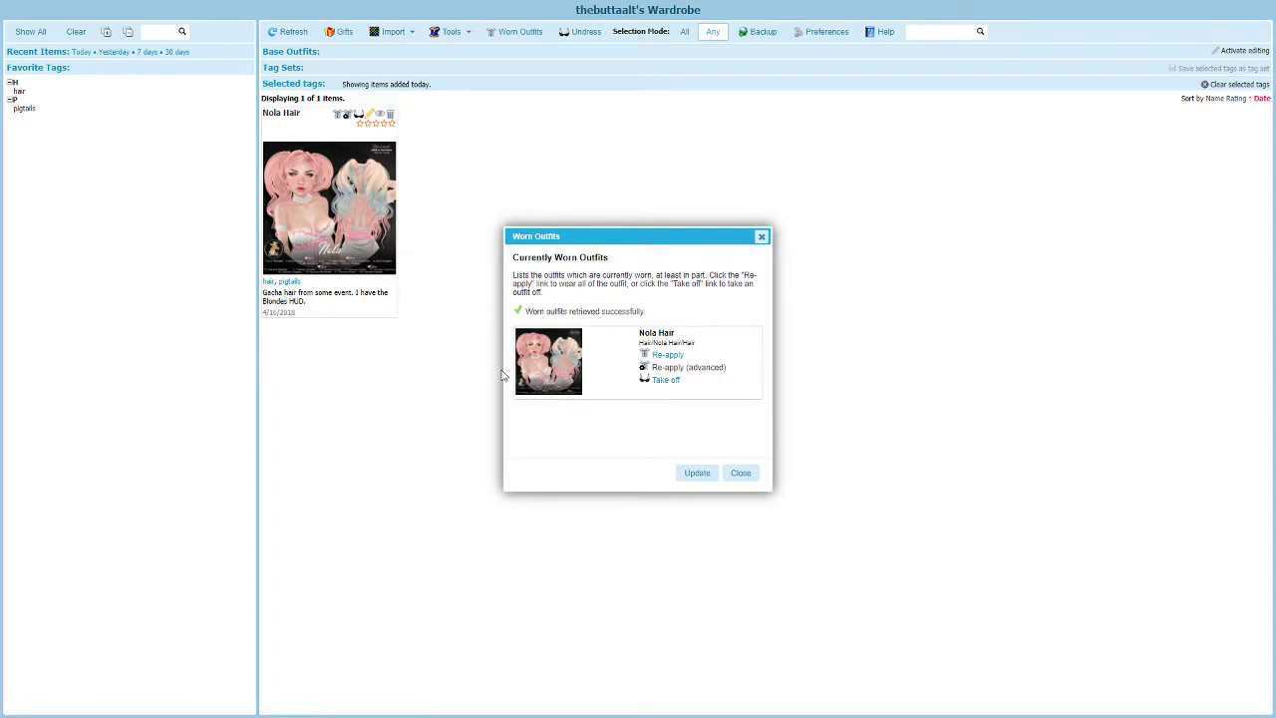
click(739, 473)
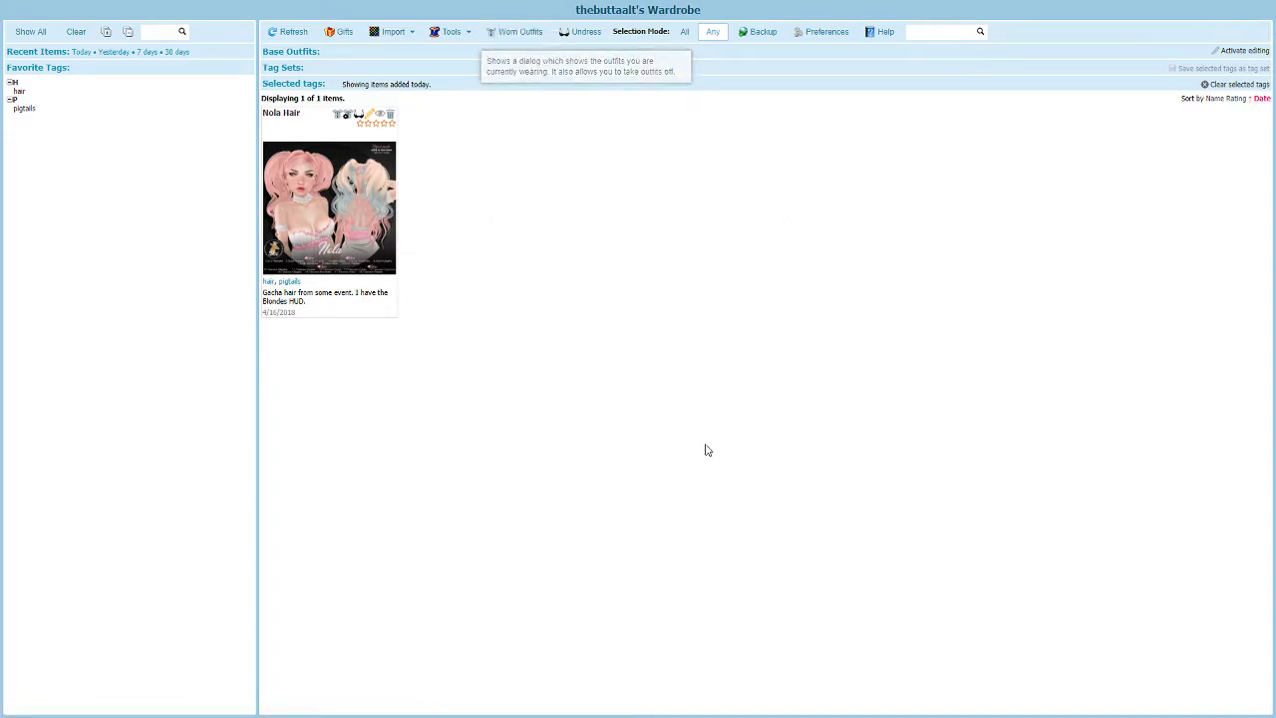
- Switch to the Catznip viewer and, in the inventory, collapse #RLV and expand the Vintage Norma Jeans - White folder
key(alt+Tab)
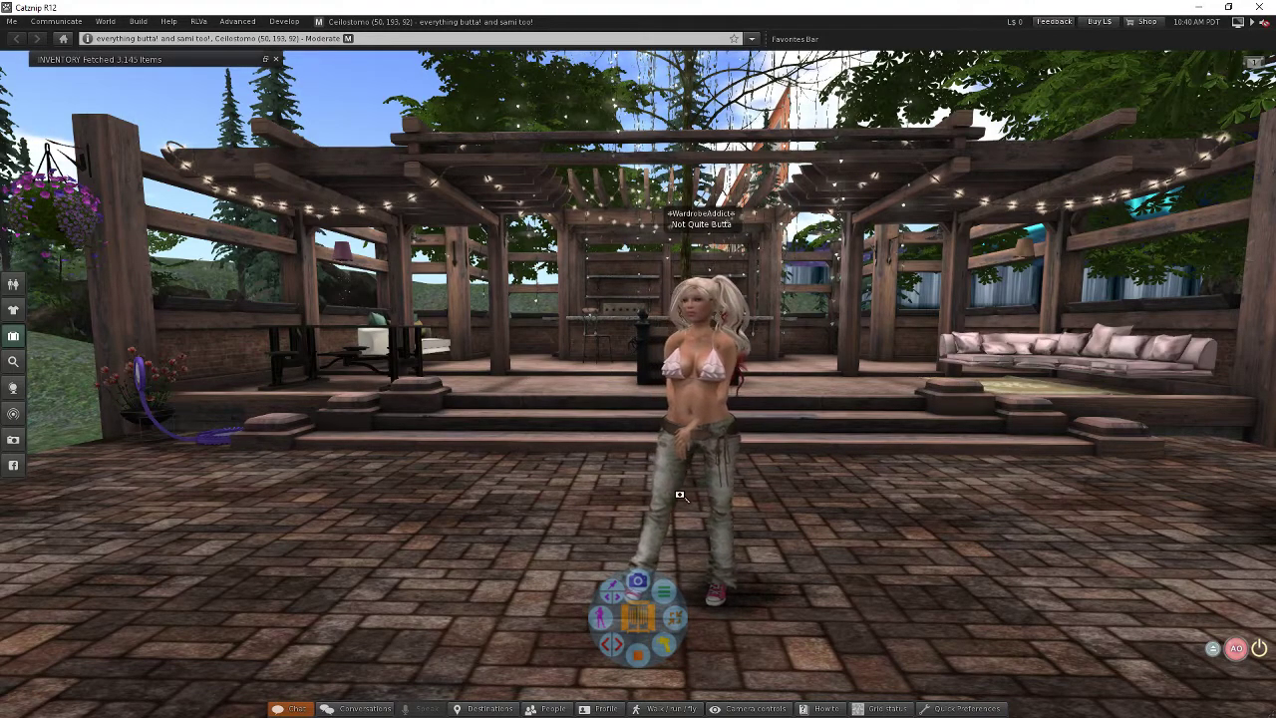
scroll(618, 502, up, 5)
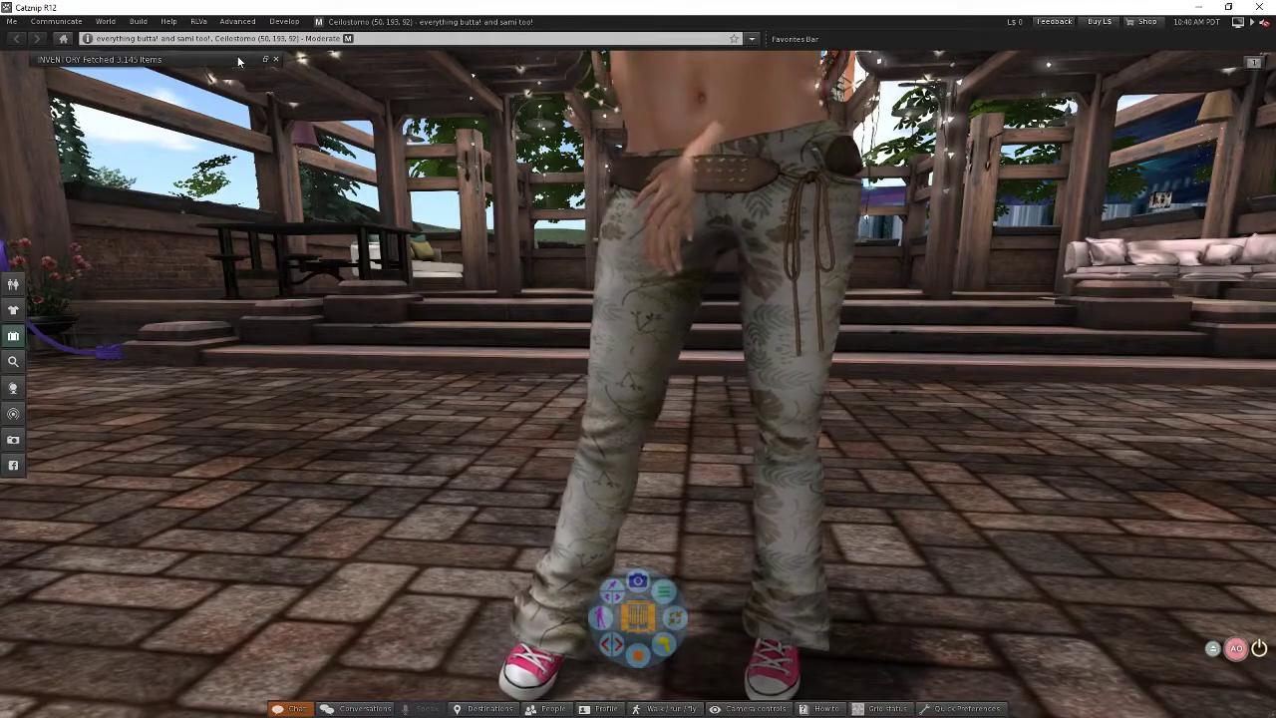
double_click(238, 59)
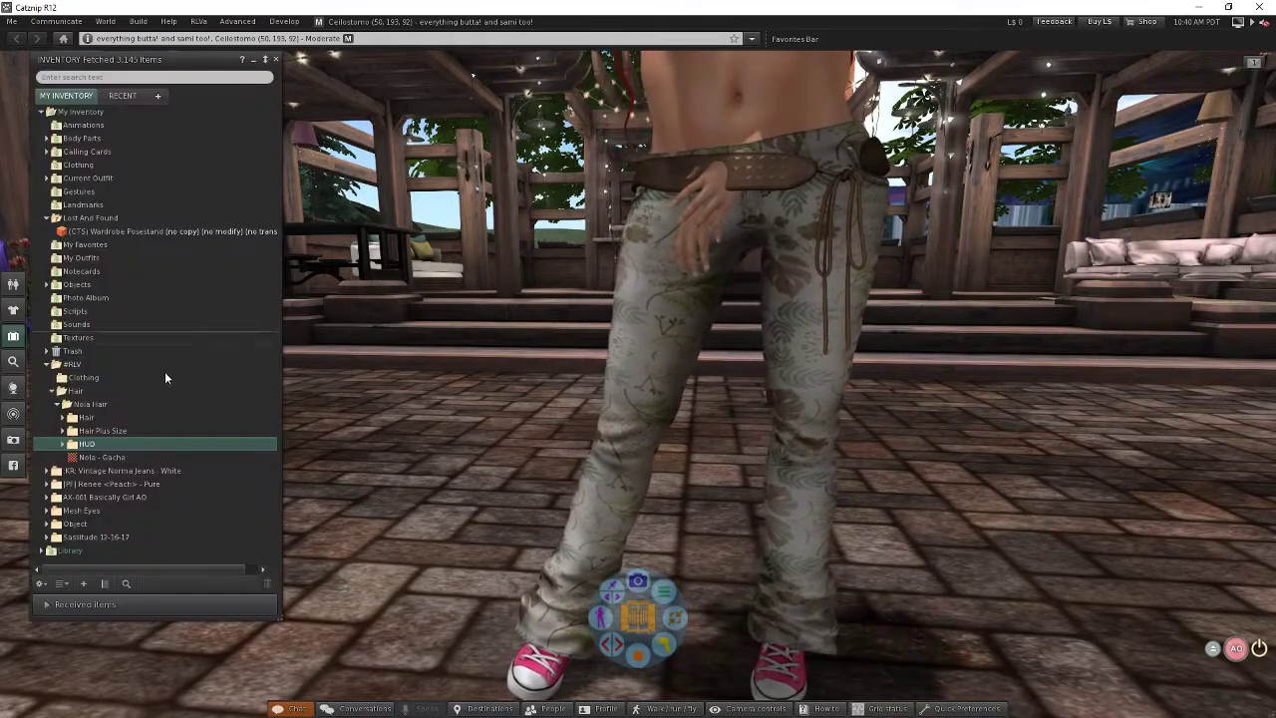
double_click(83, 365)
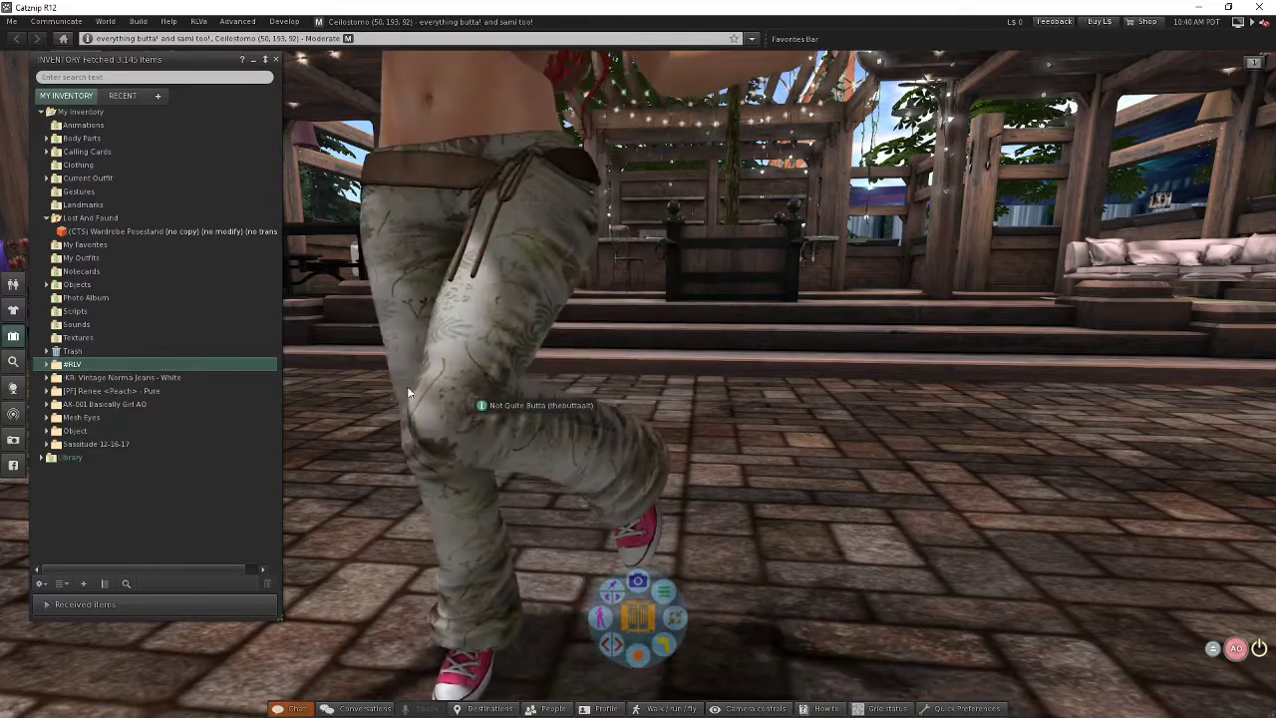
double_click(162, 377)
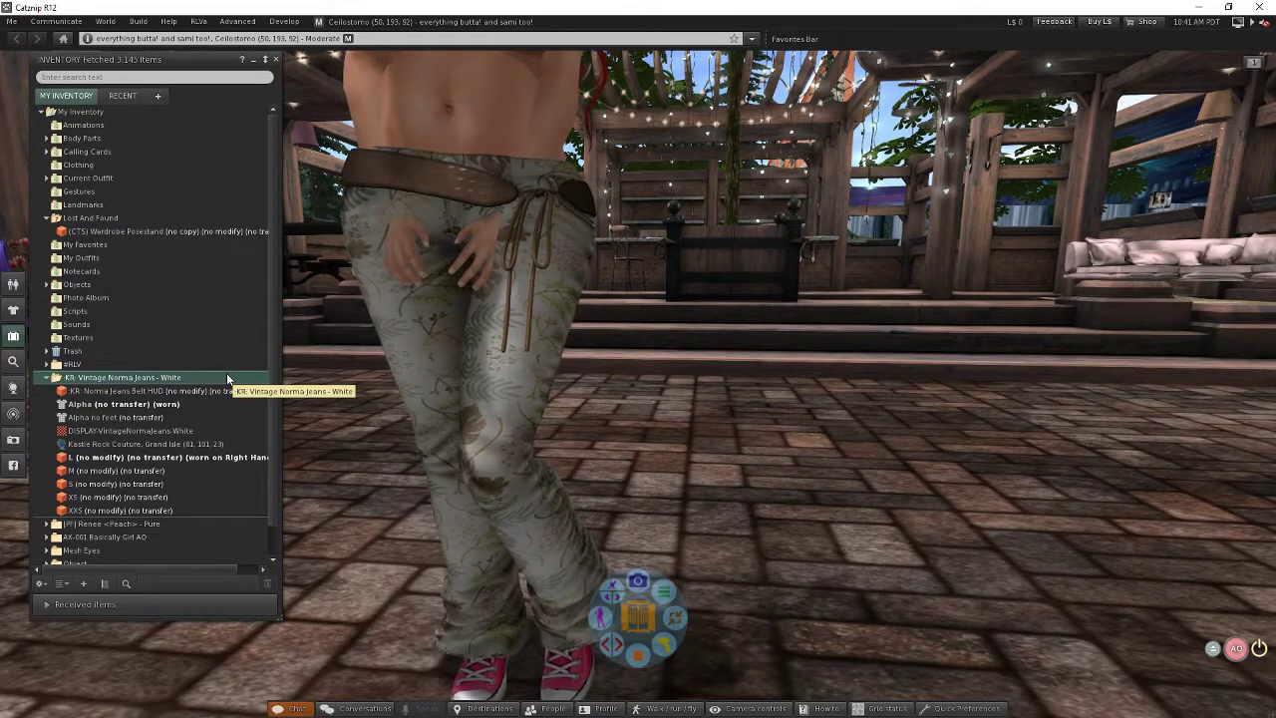
scroll(664, 402, down, 5)
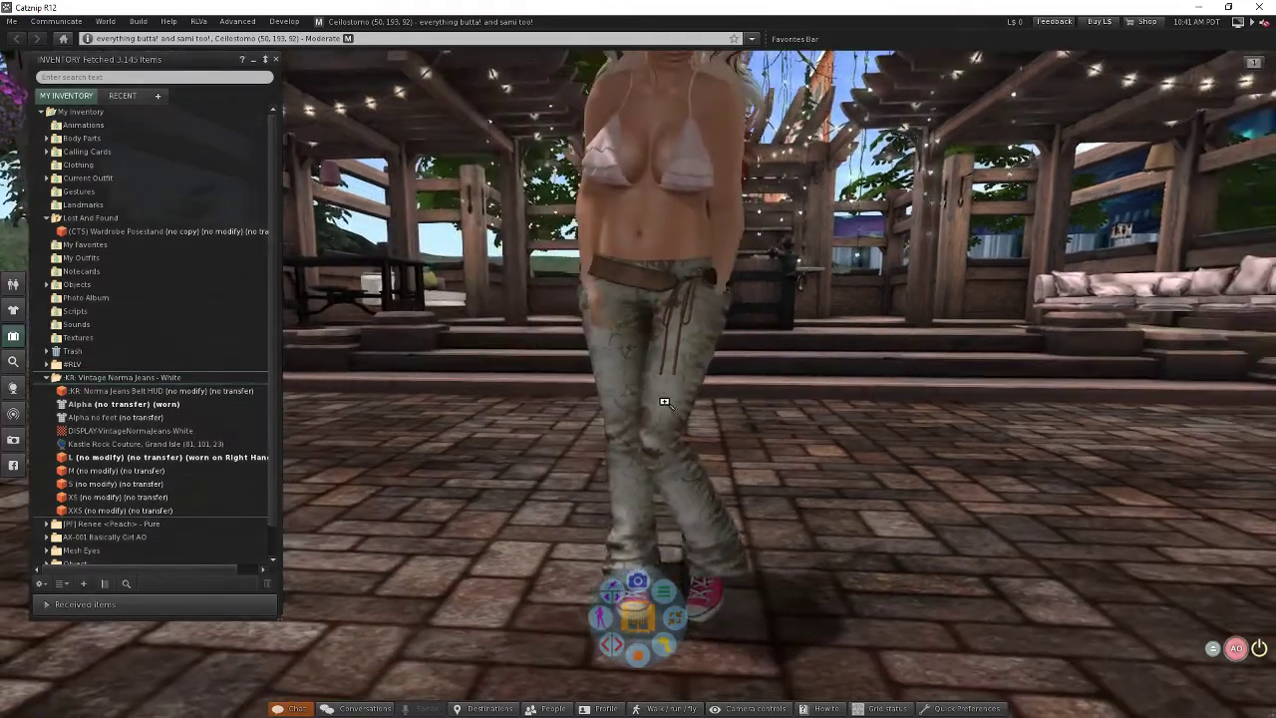
scroll(663, 402, up, 5)
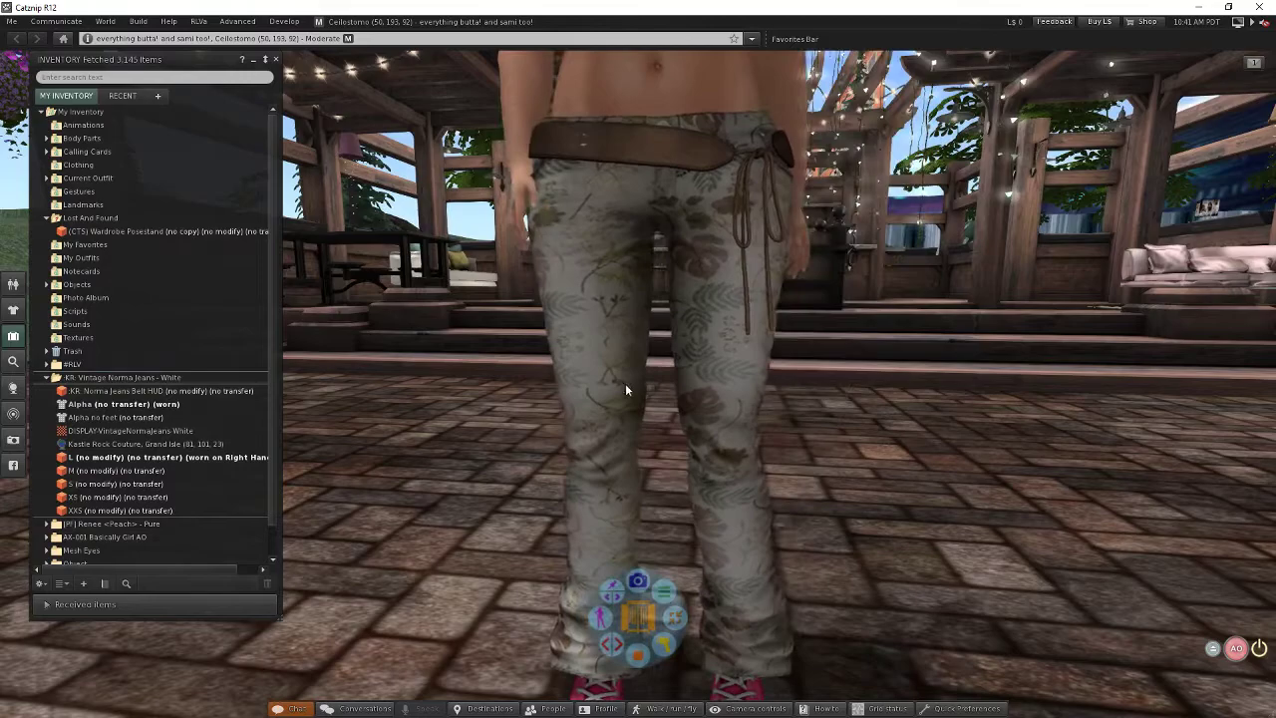
- Copy the asset UUID of the DISPLAY-VintageNormaJeans-White texture
mouse_move(181, 432)
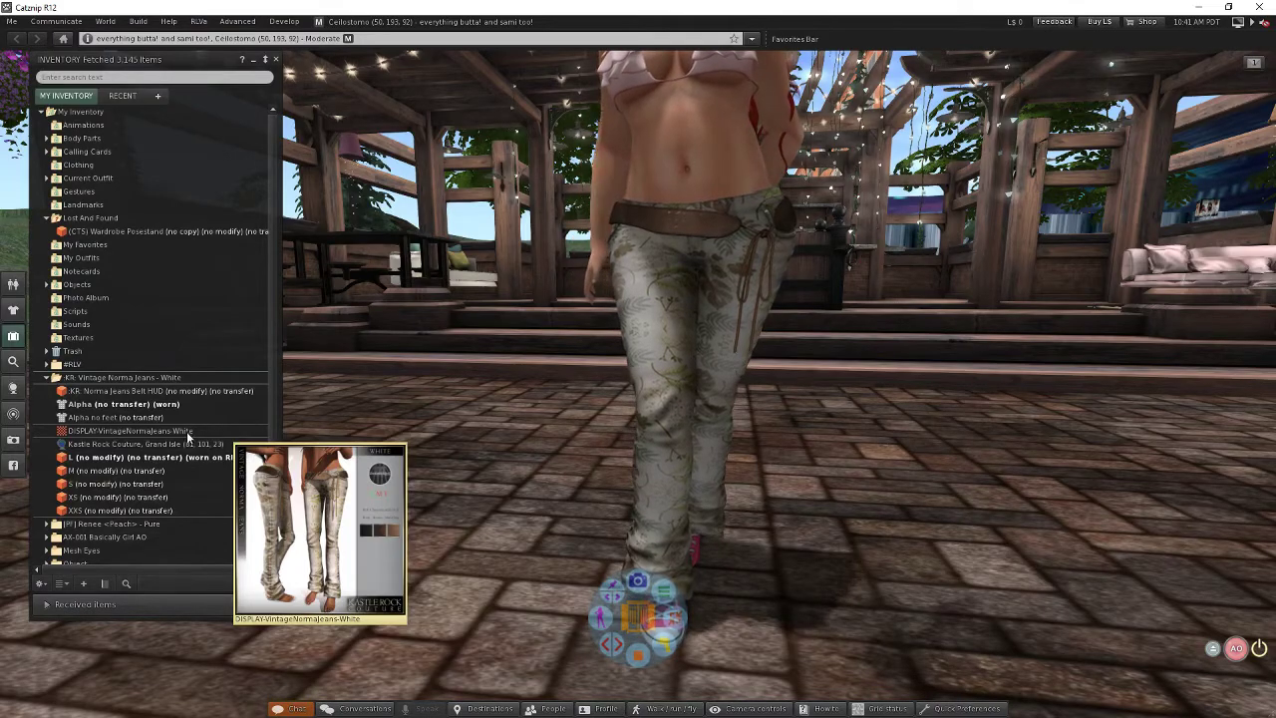
click(187, 432)
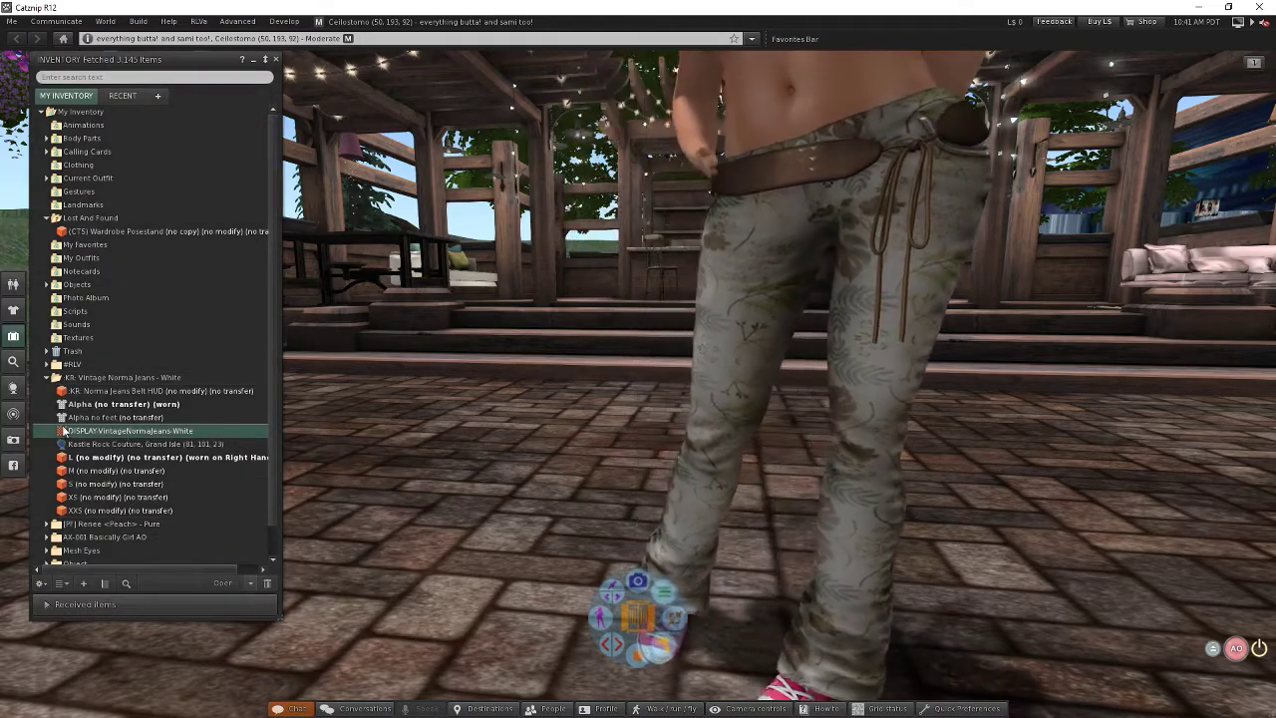
right_click(119, 434)
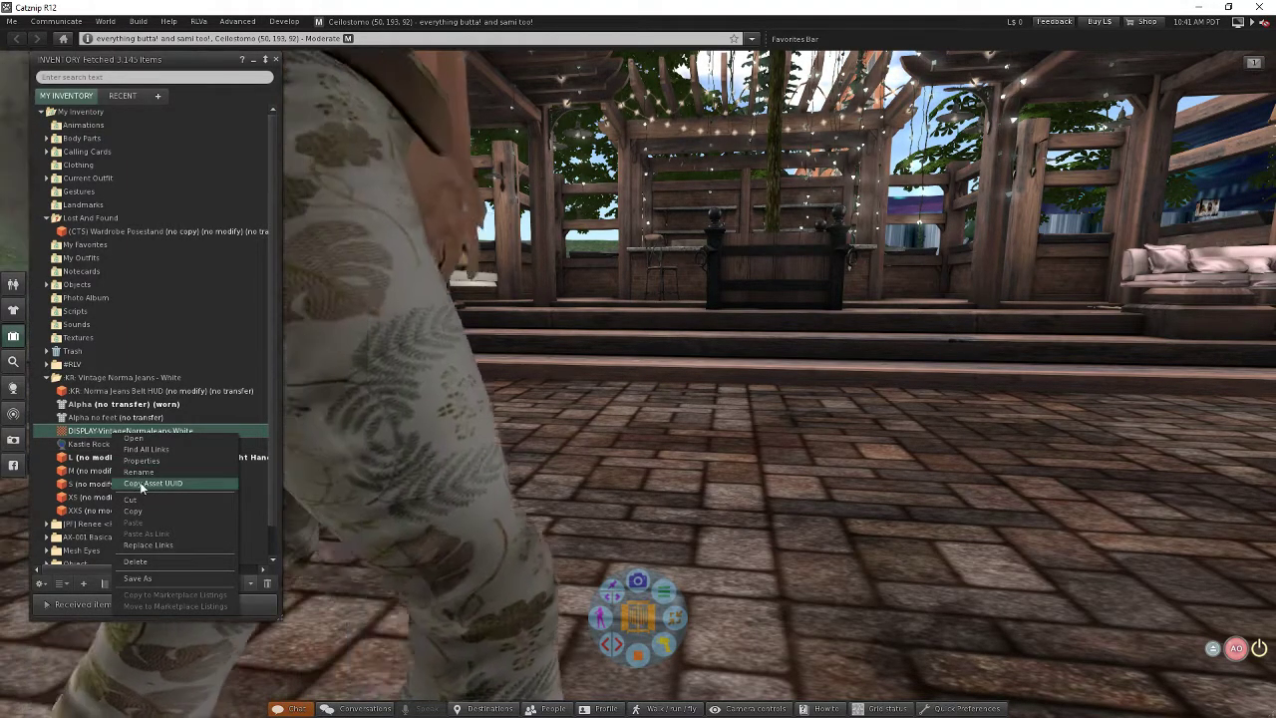
click(143, 482)
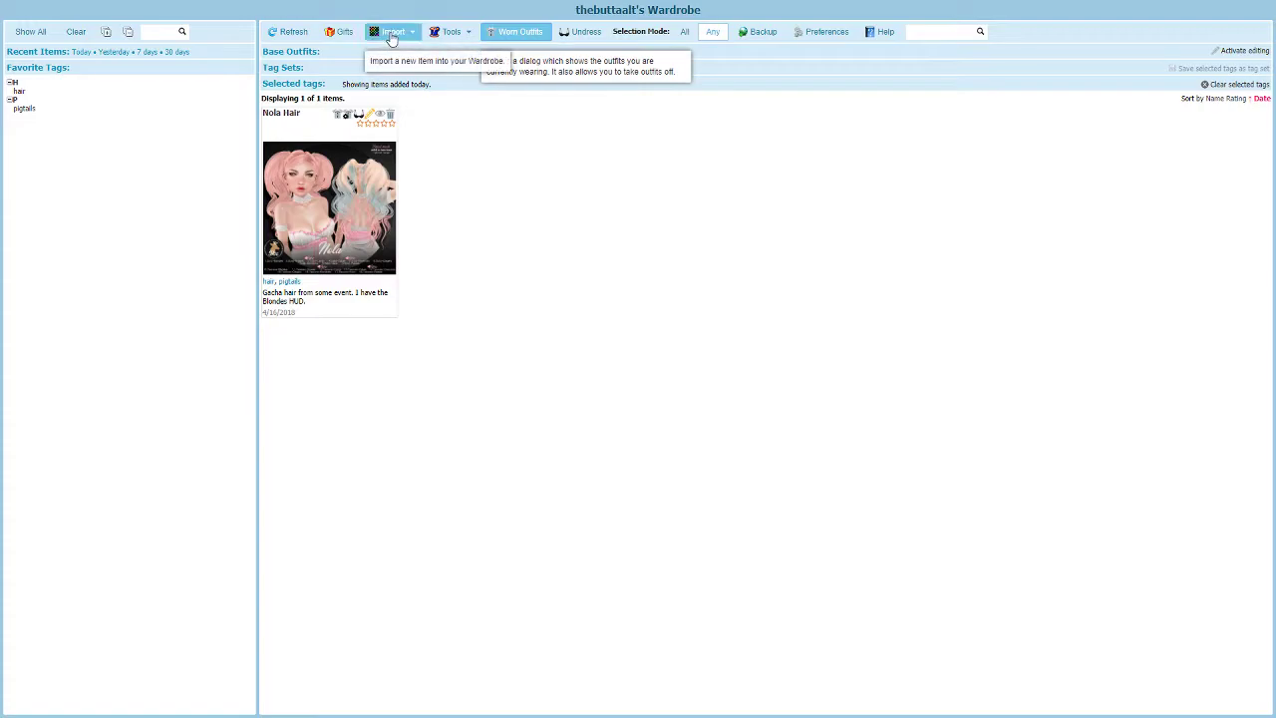
- Switch back to the Wardrobe page and start a texture import with the copied asset UUID as its texture
click(390, 40)
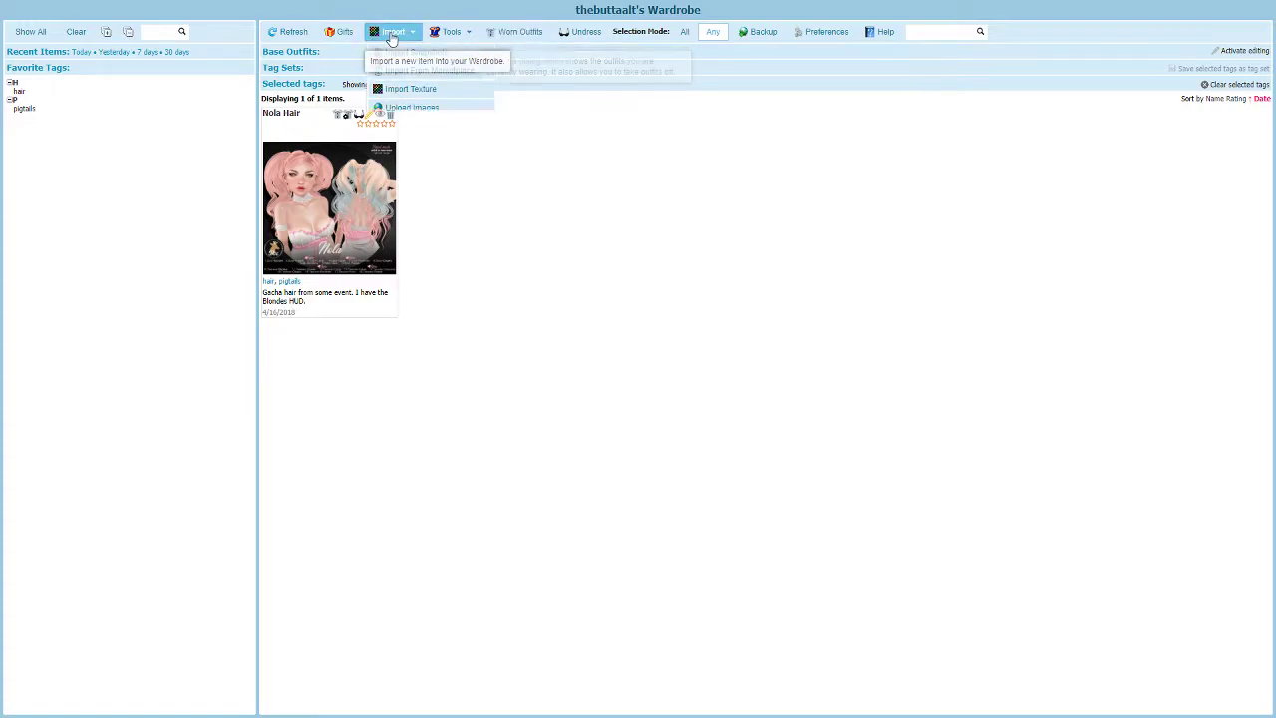
click(425, 91)
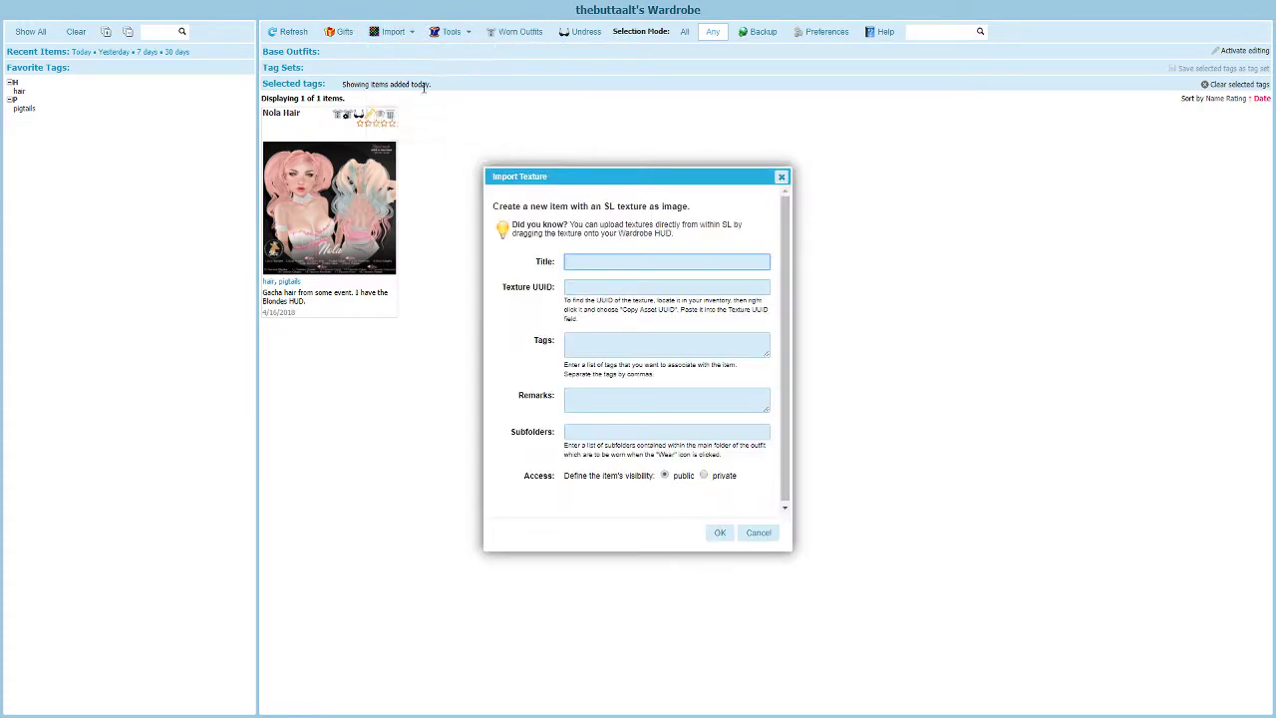
click(577, 288)
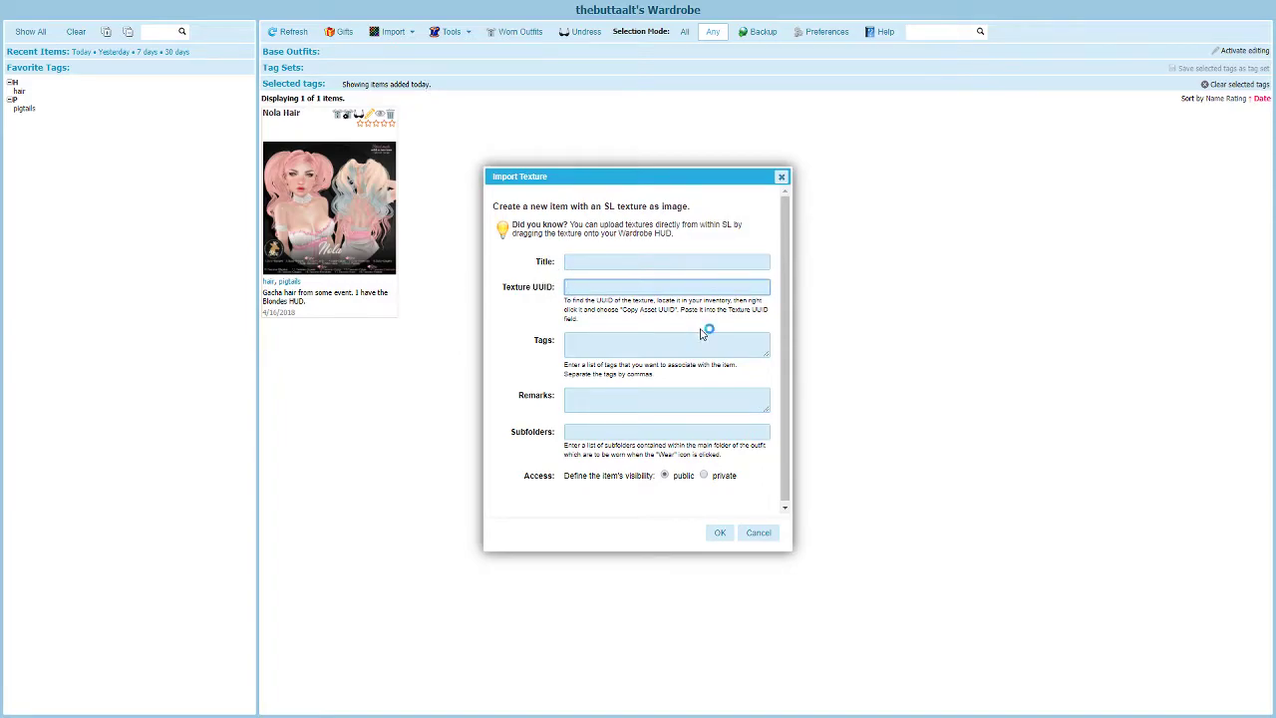
key(ctrl+v)
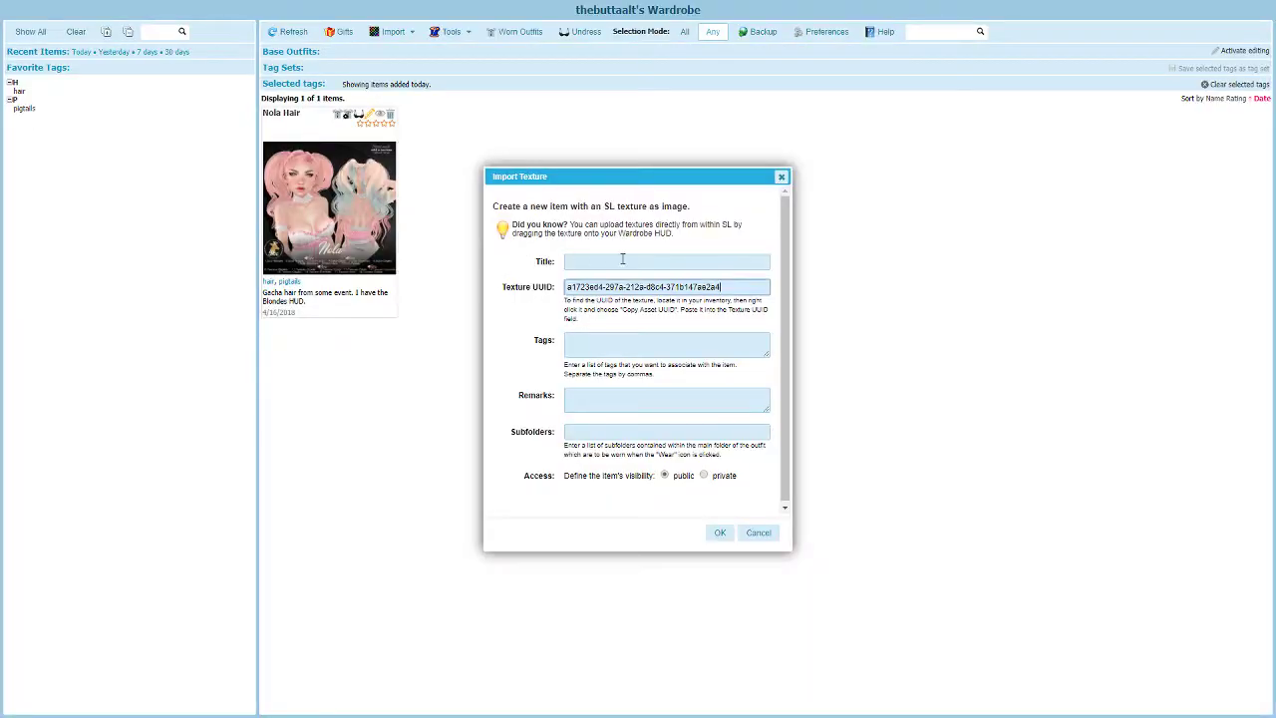
- Create the item with title "Vintage Norma Jeans", tag "jeans" and remark "I have the white color of jeans"
click(624, 260)
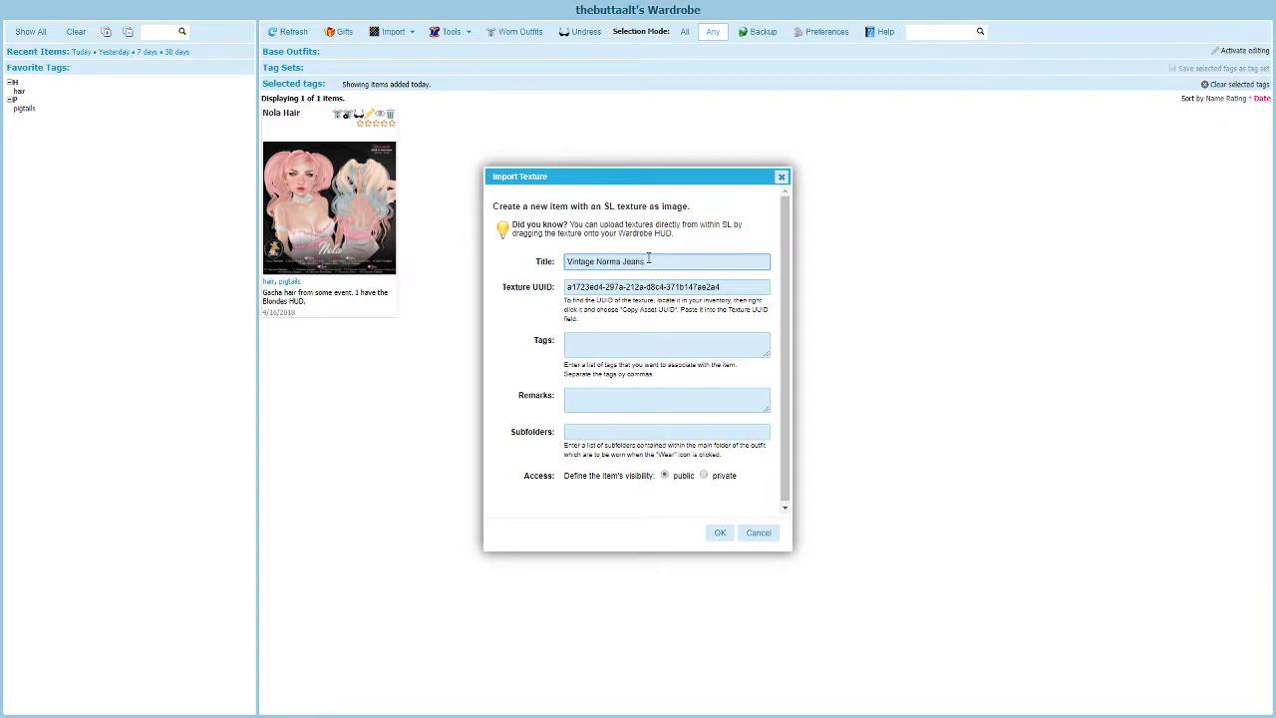
click(598, 339)
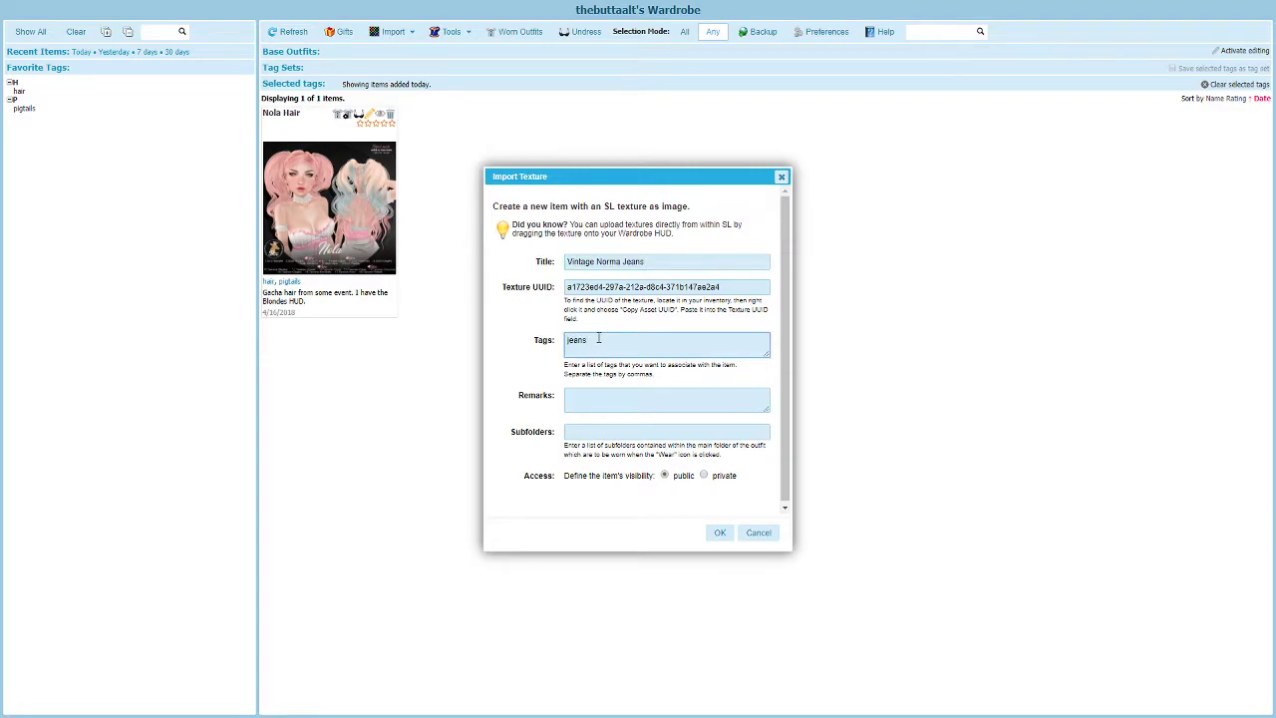
click(585, 399)
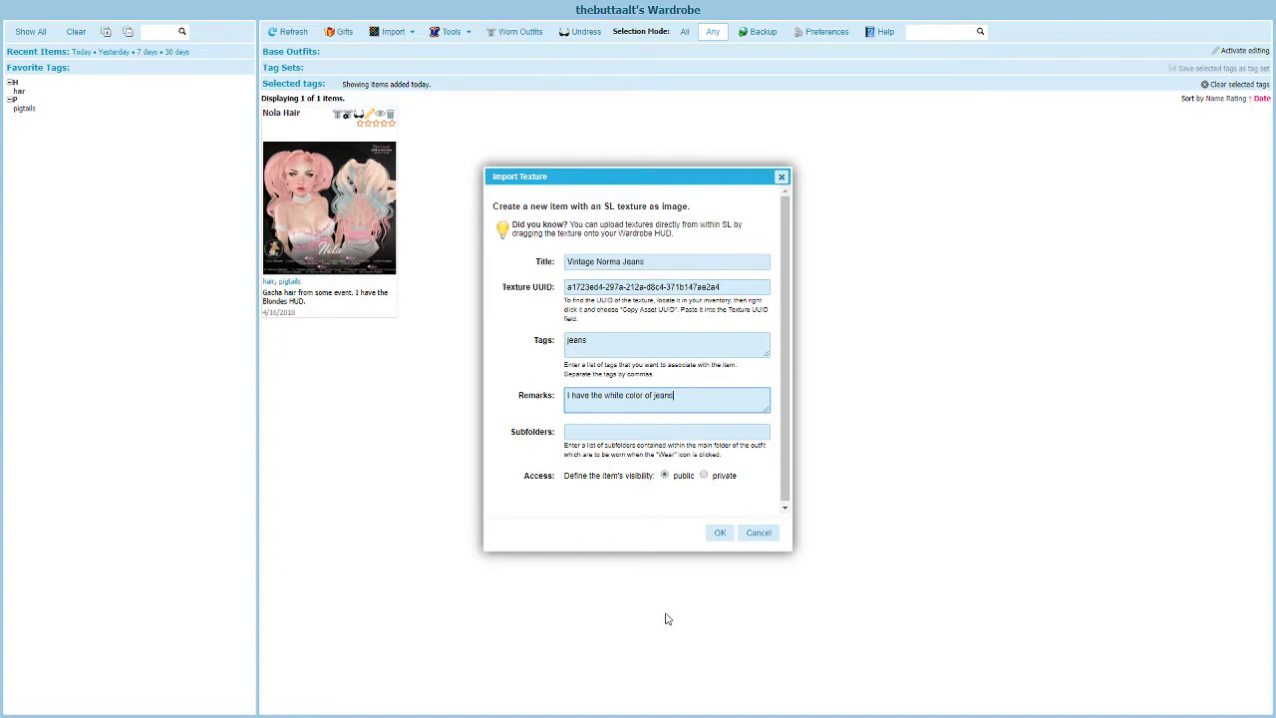
click(722, 535)
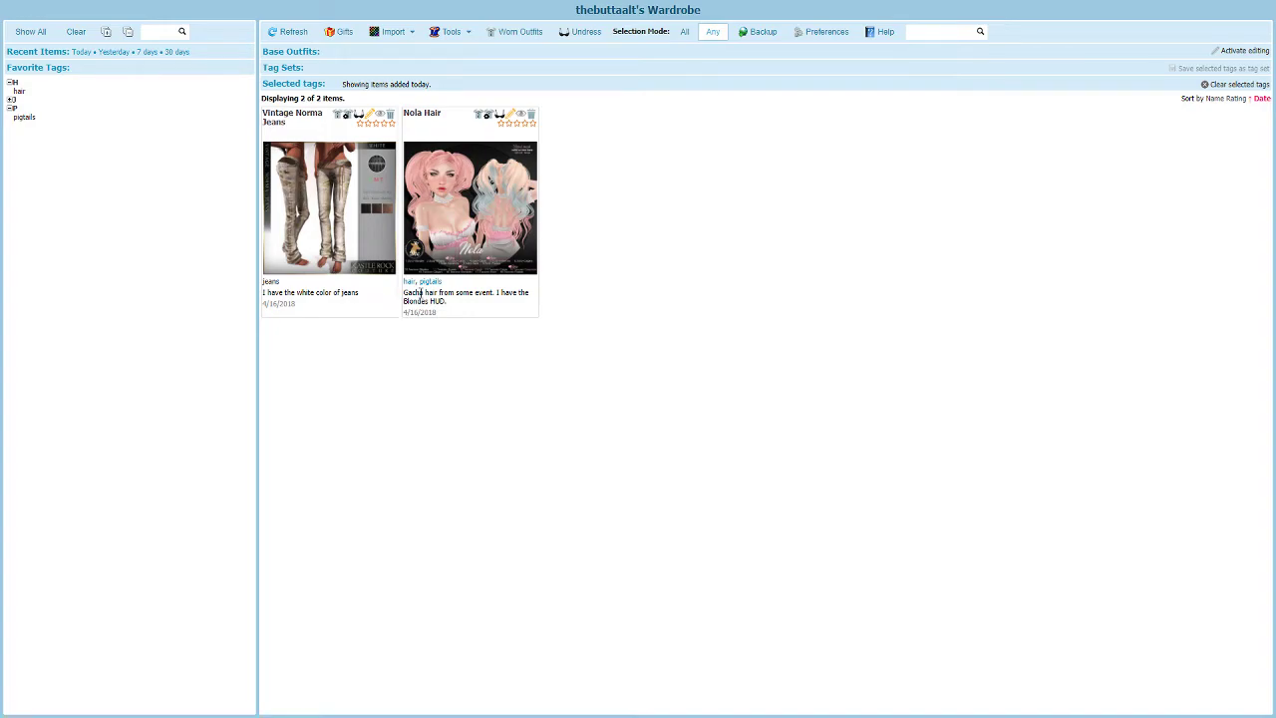
- View the wardrobe items filtered by the hair and jeans tags, remove both filters and return to today's items
click(12, 101)
click(18, 91)
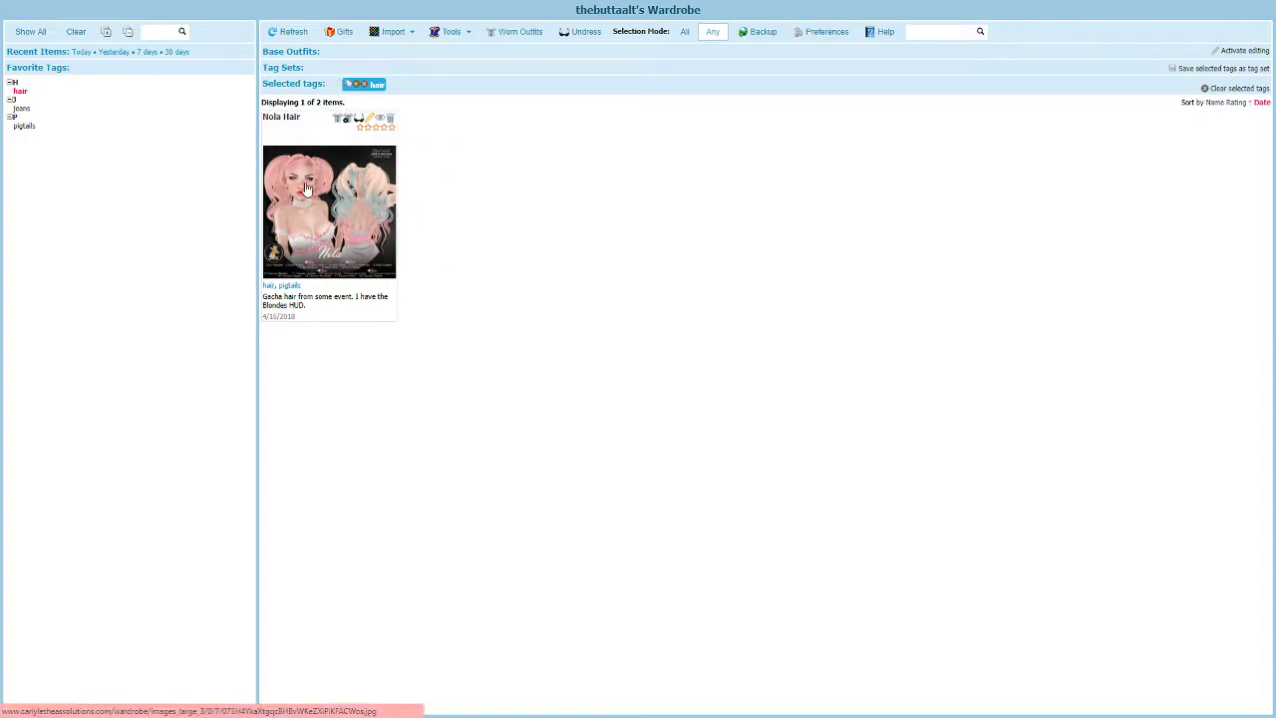
click(20, 110)
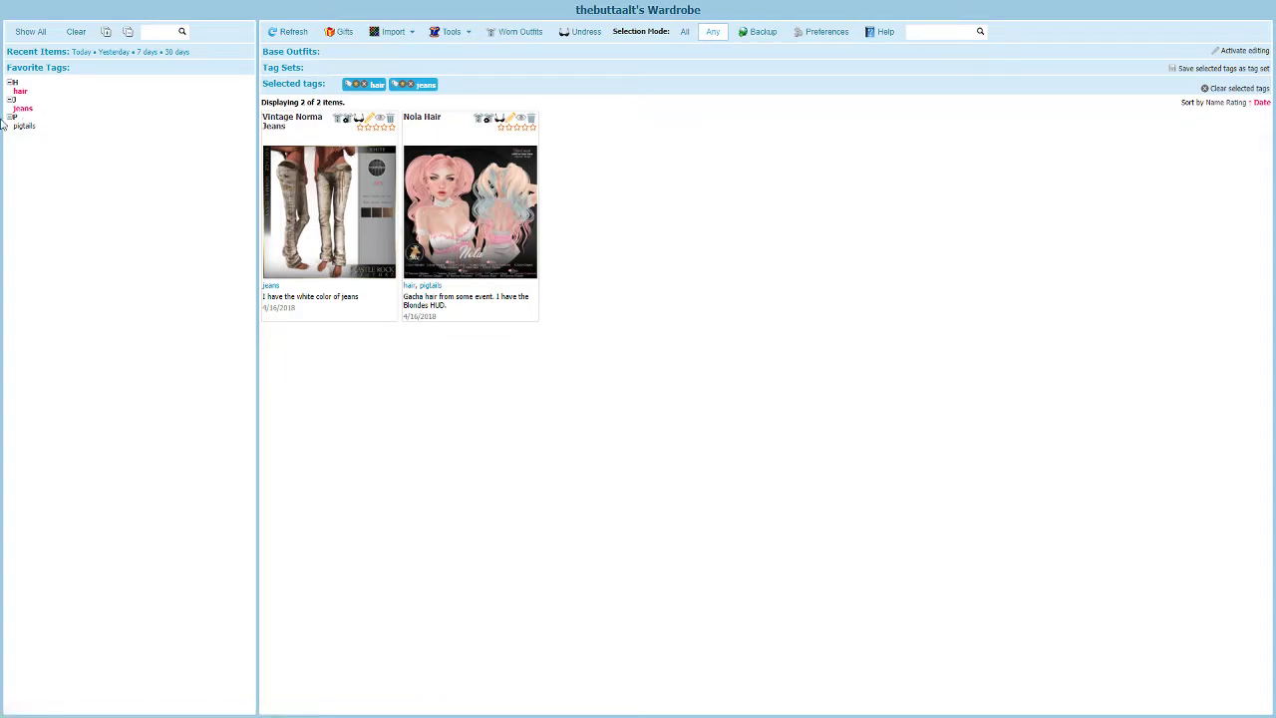
click(361, 86)
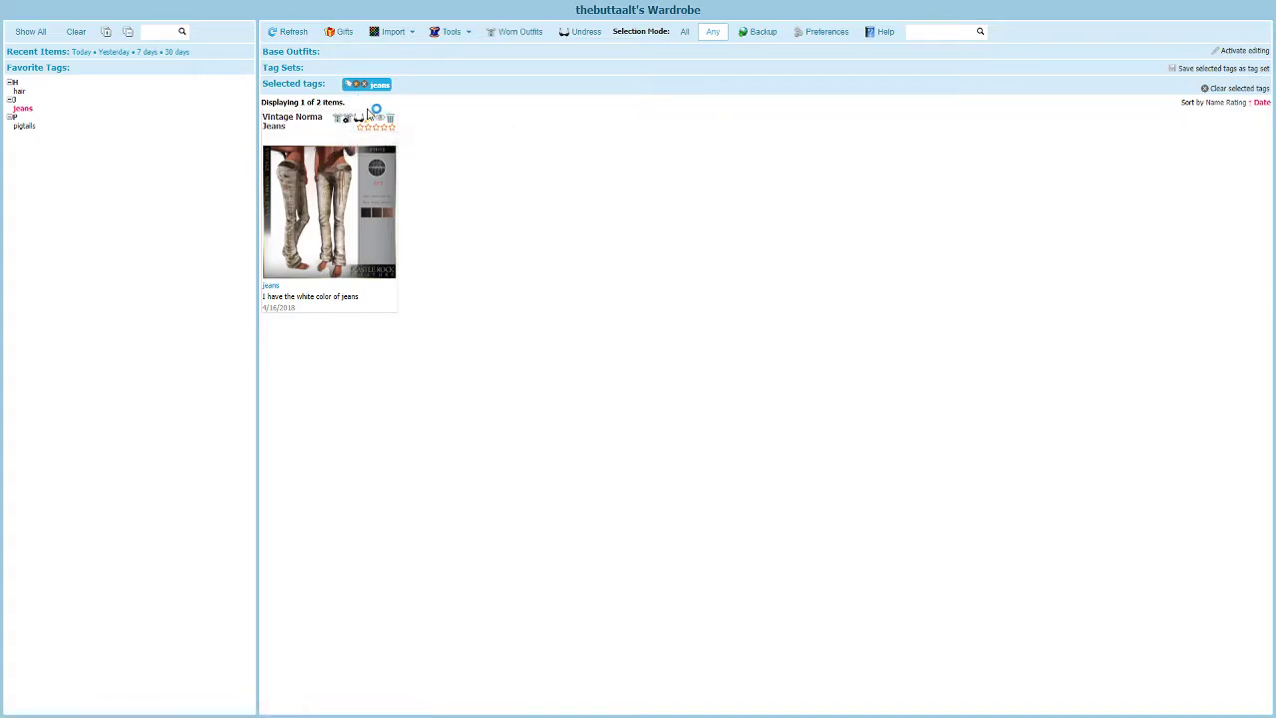
click(363, 83)
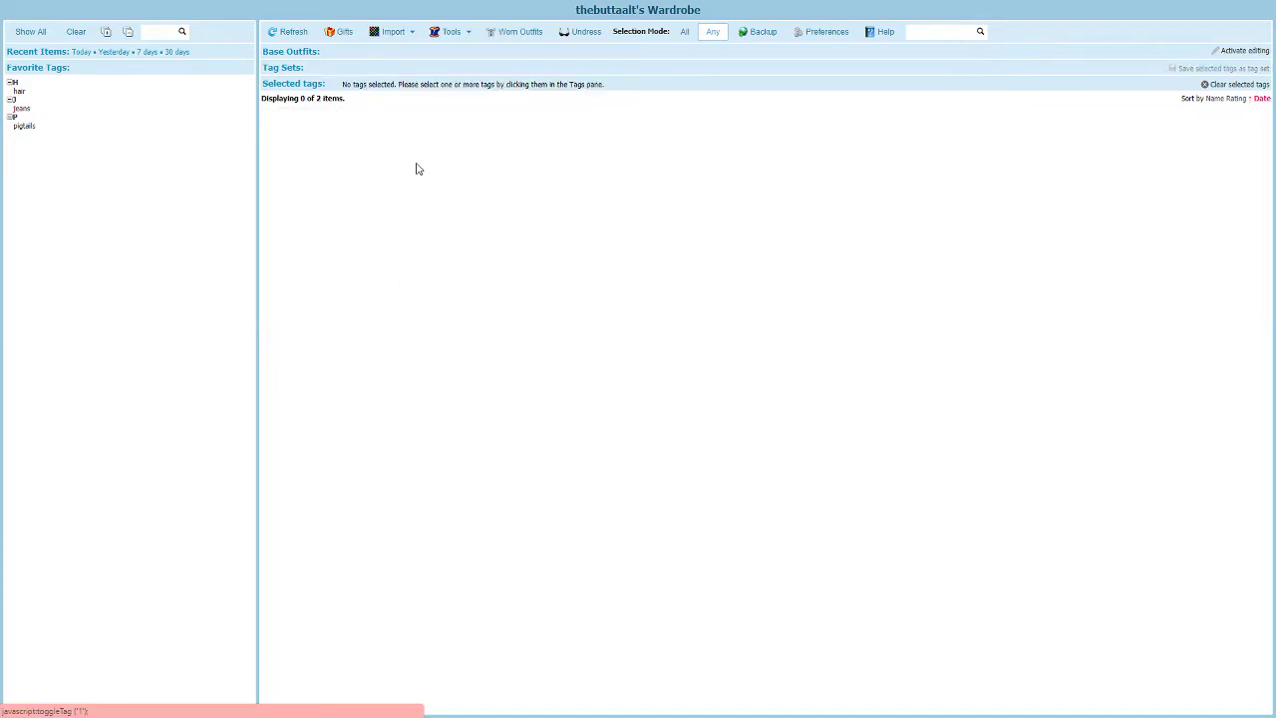
click(81, 52)
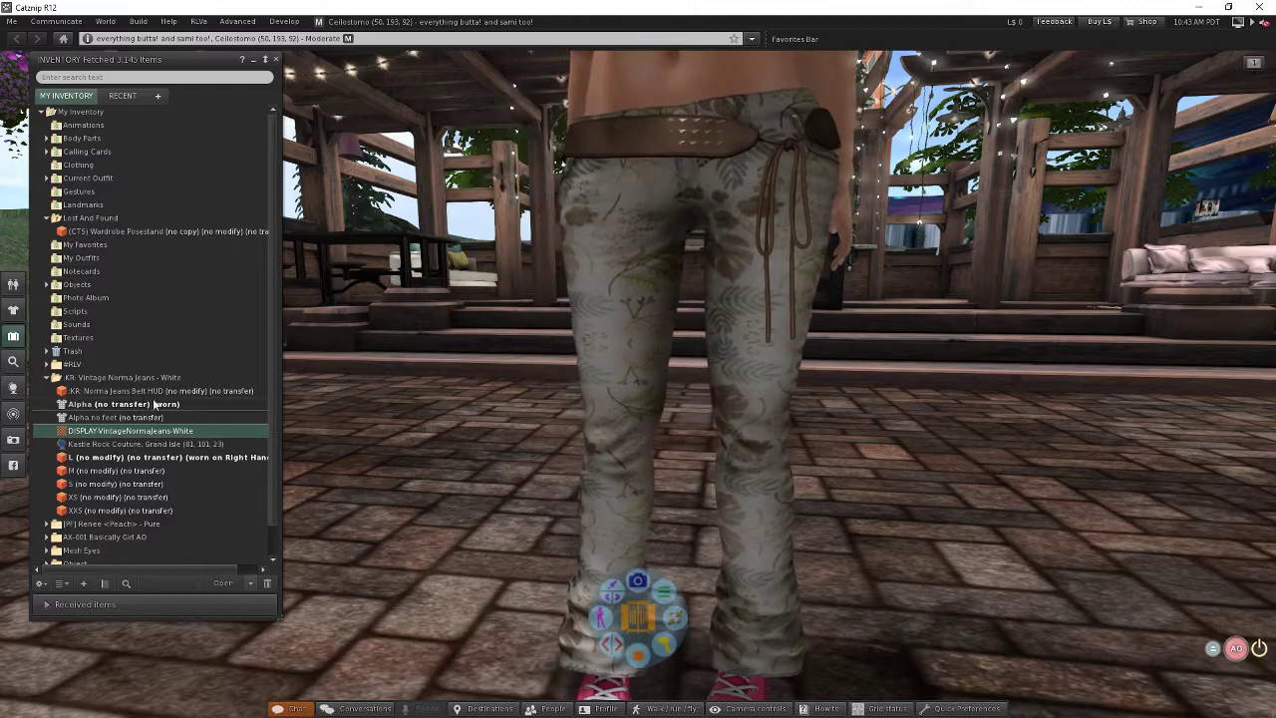
- Switch to the Catznip inventory and create a folder named "Vintage Norma Jeans" inside the Clothing folder of #RLV
double_click(72, 364)
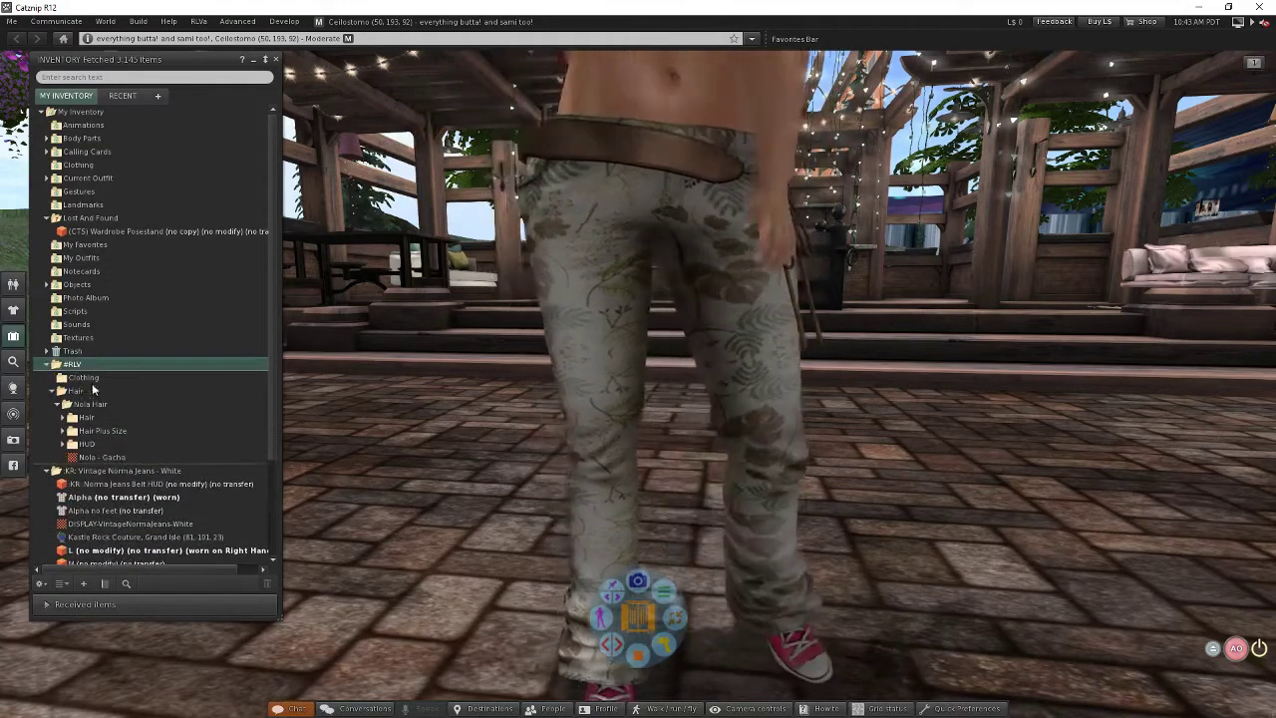
click(89, 379)
right_click(126, 379)
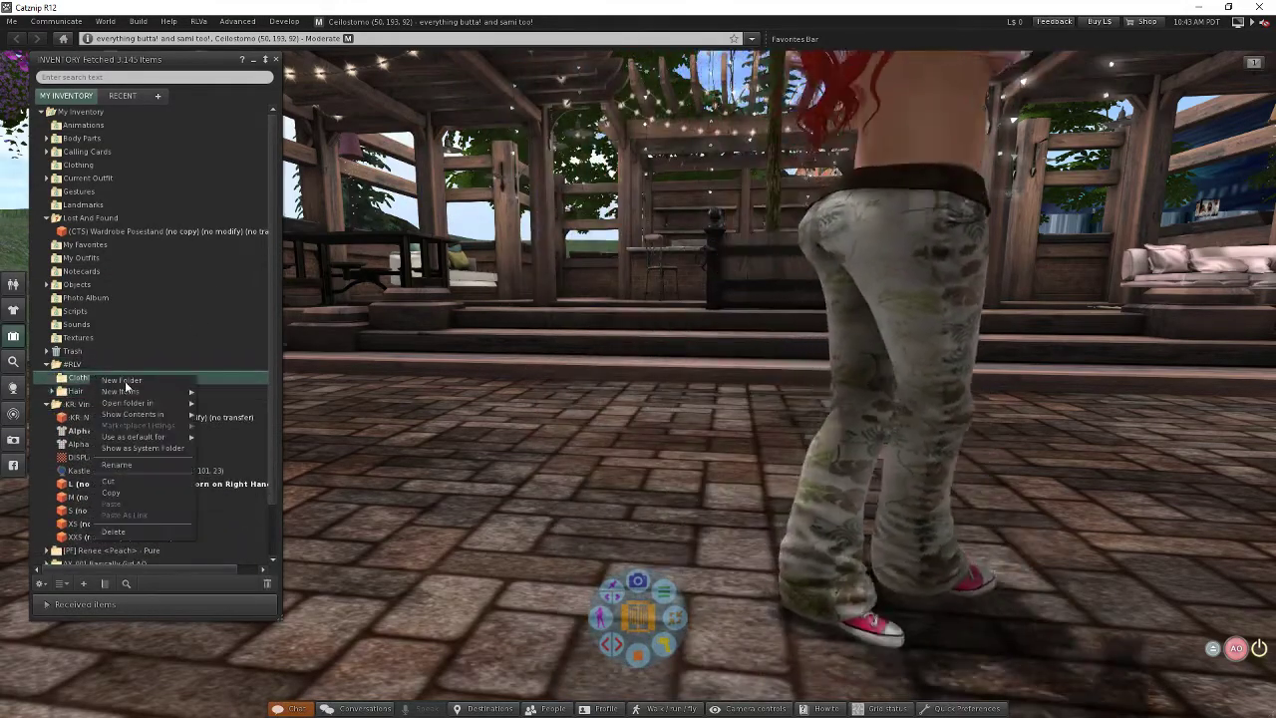
click(176, 381)
text(Norma)
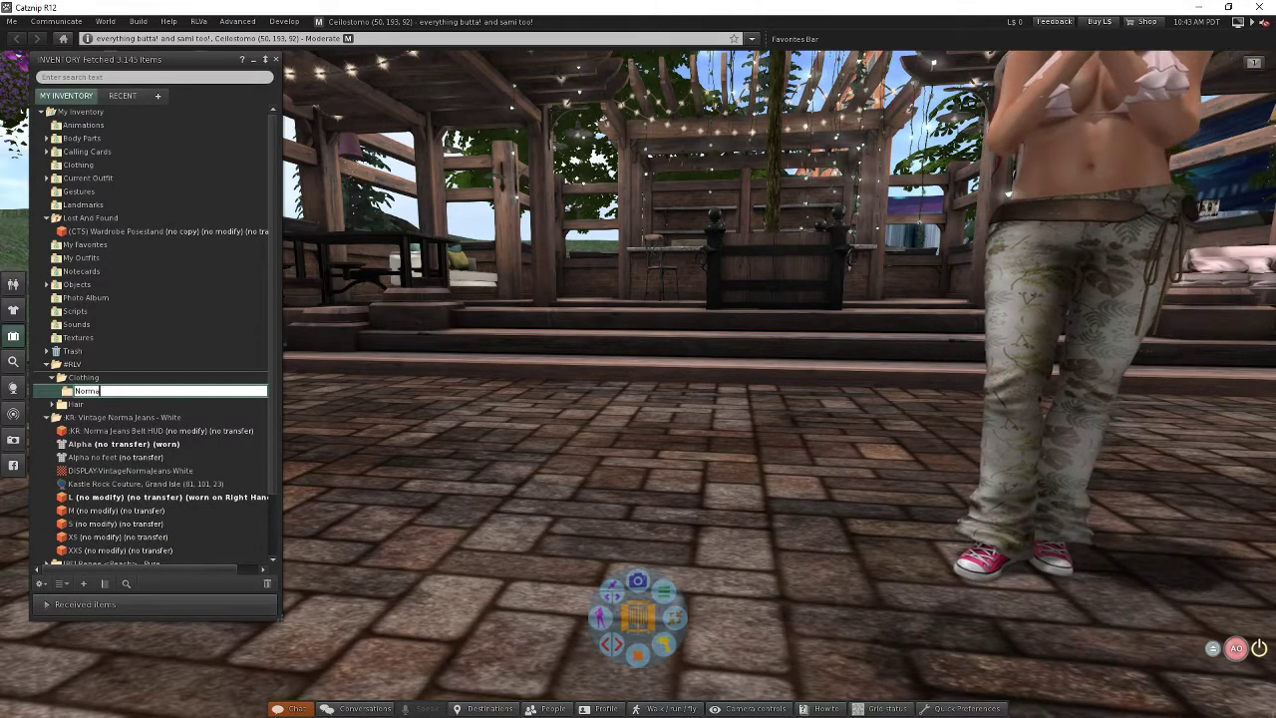
key(BackSpace)
key(BackSpace)
key(BackSpace)
key(BackSpace)
key(BackSpace)
key(BackSpace)
text(Vintage)
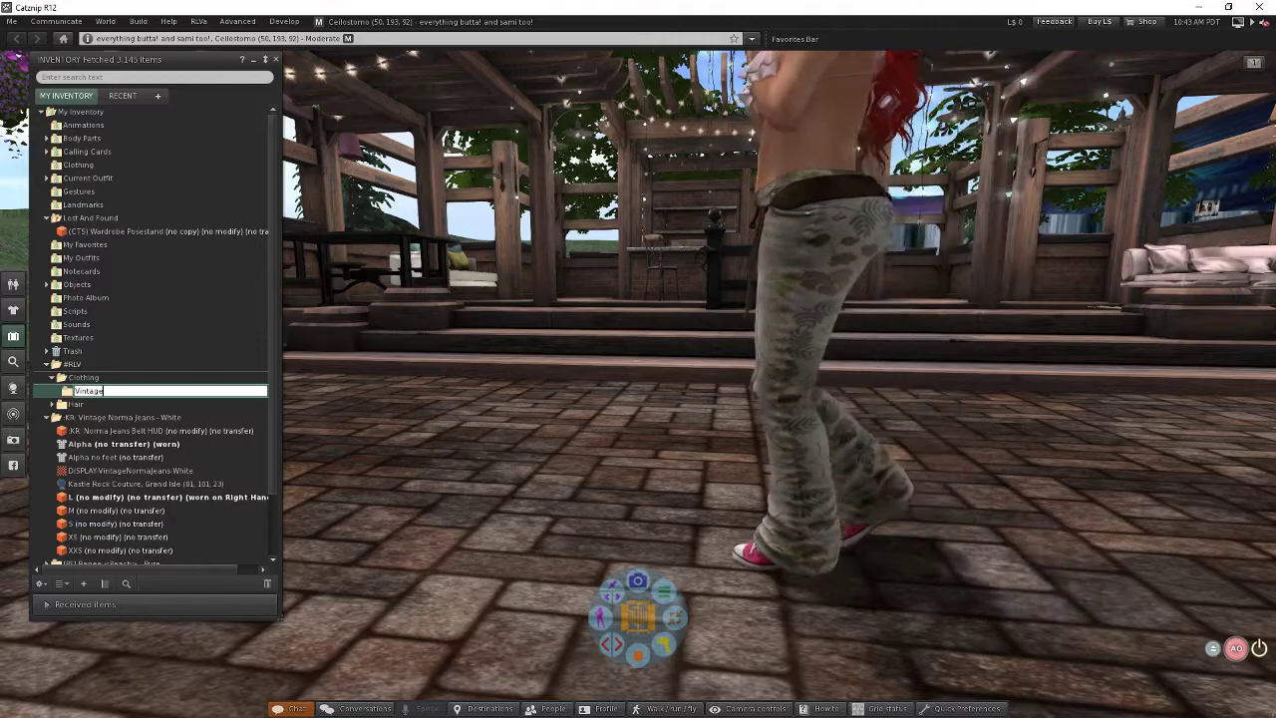
text( Norma)
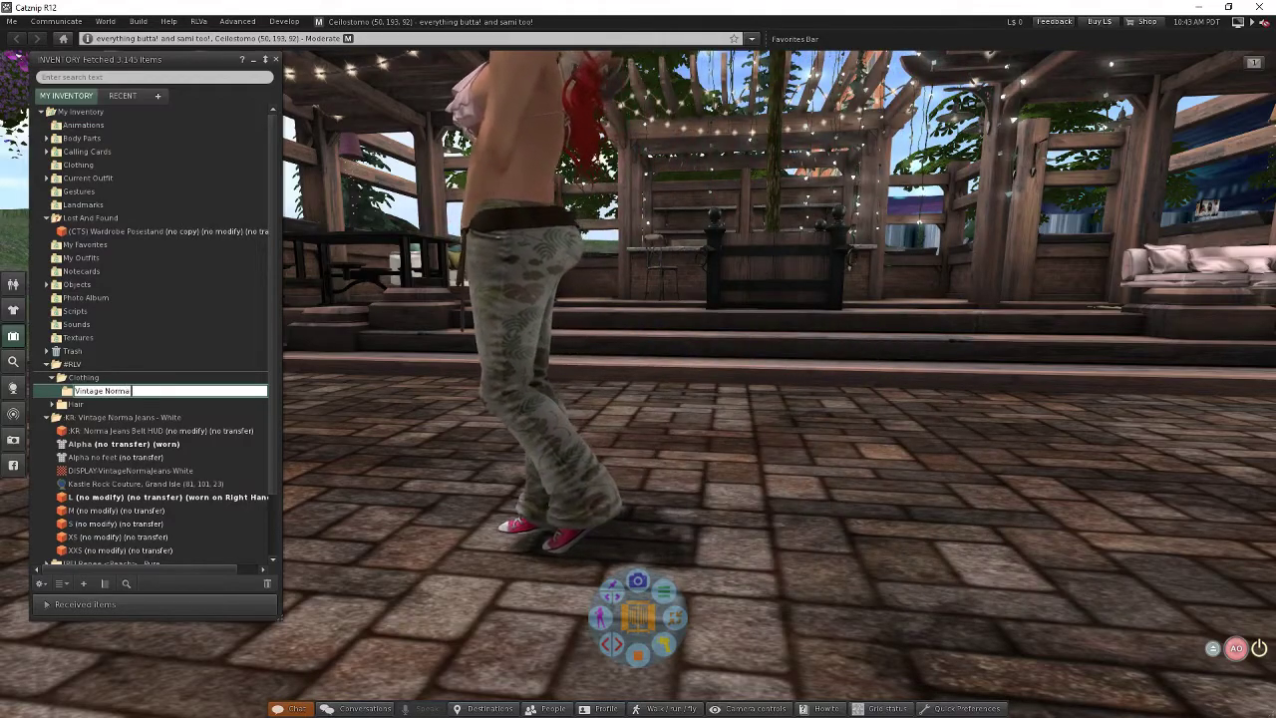
text( Jeans)
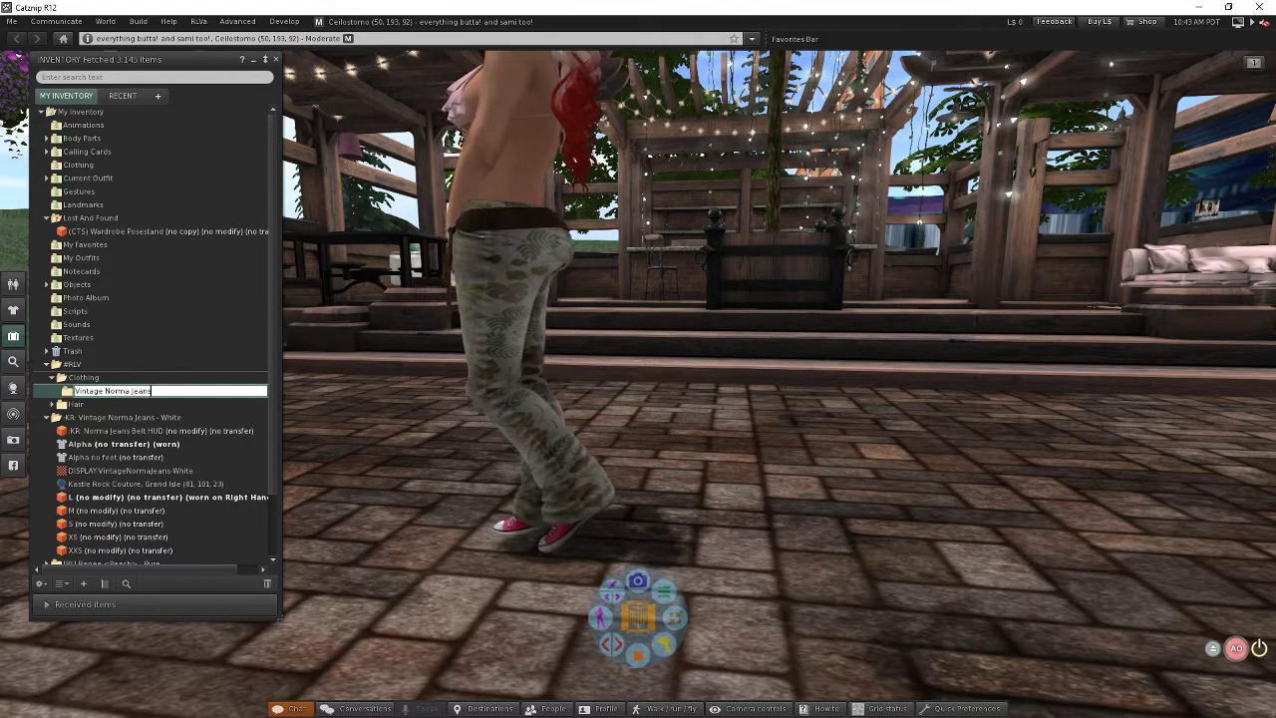
key(Return)
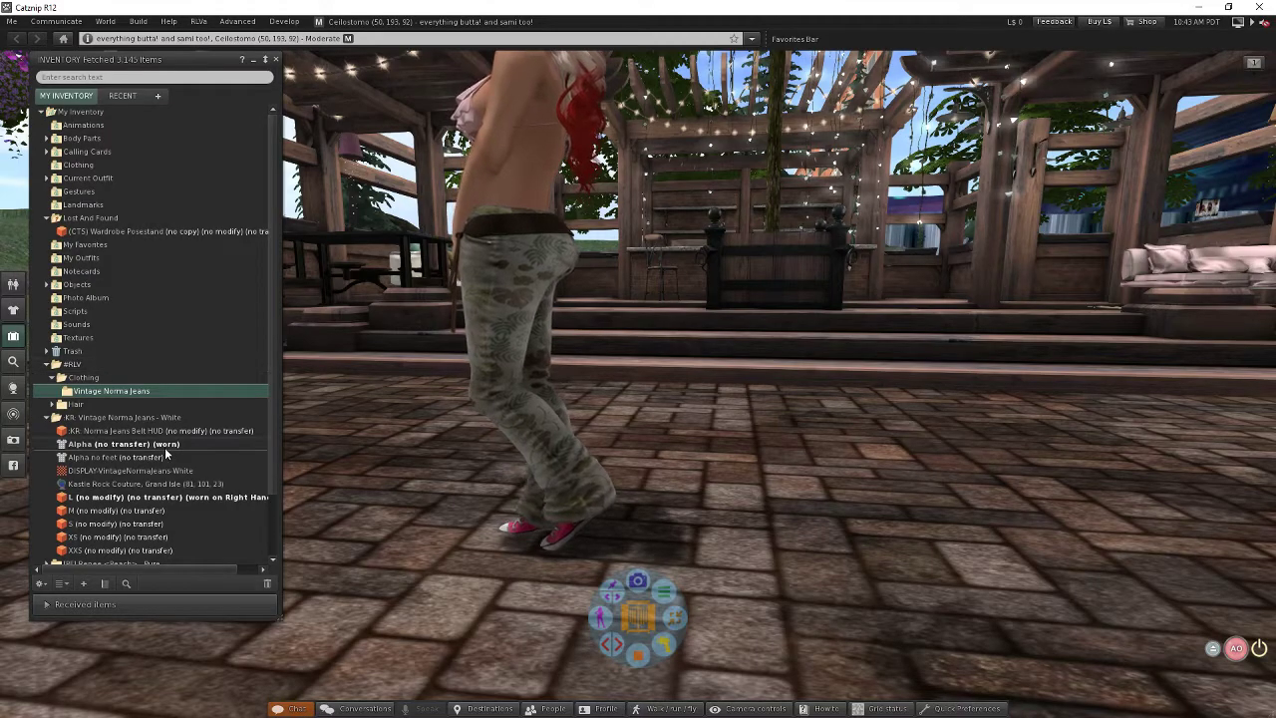
- Create a "HUD" subfolder in the #RLV Vintage Norma Jeans folder and move the Norma Jeans Belt HUD into it
scroll(191, 431, down, 1)
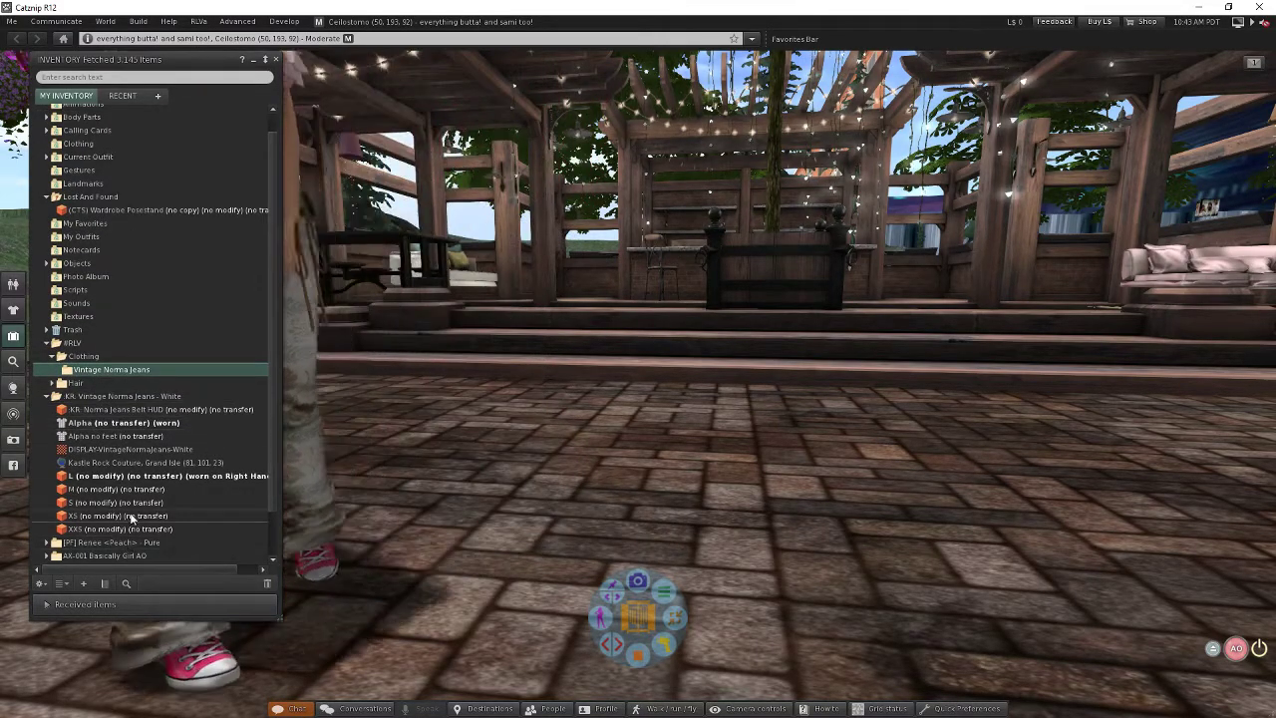
double_click(87, 385)
double_click(90, 385)
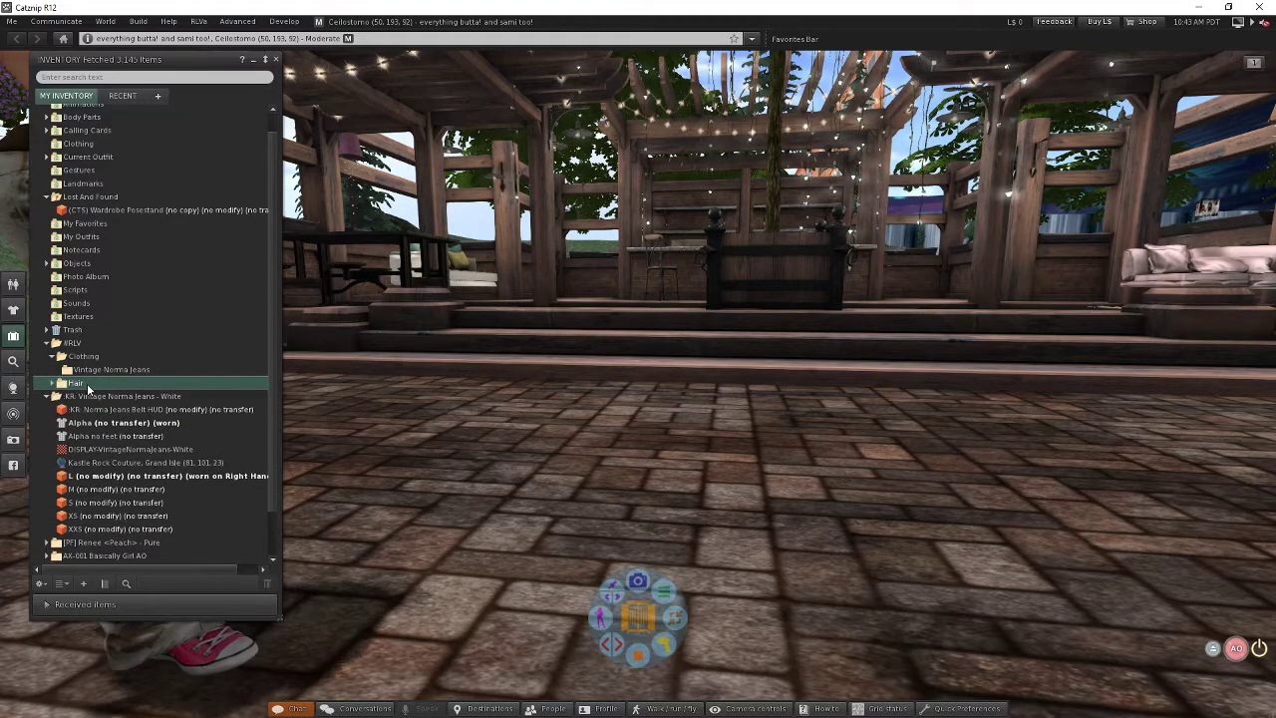
right_click(127, 370)
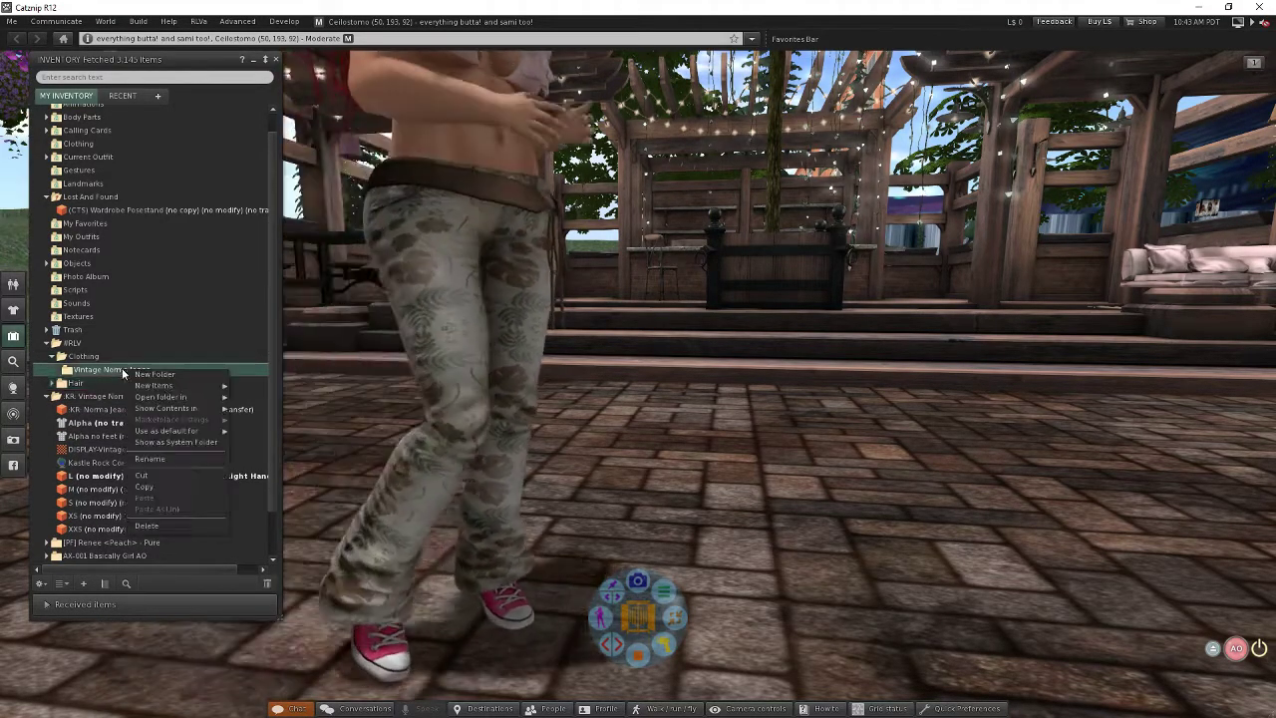
click(160, 376)
text(HUD)
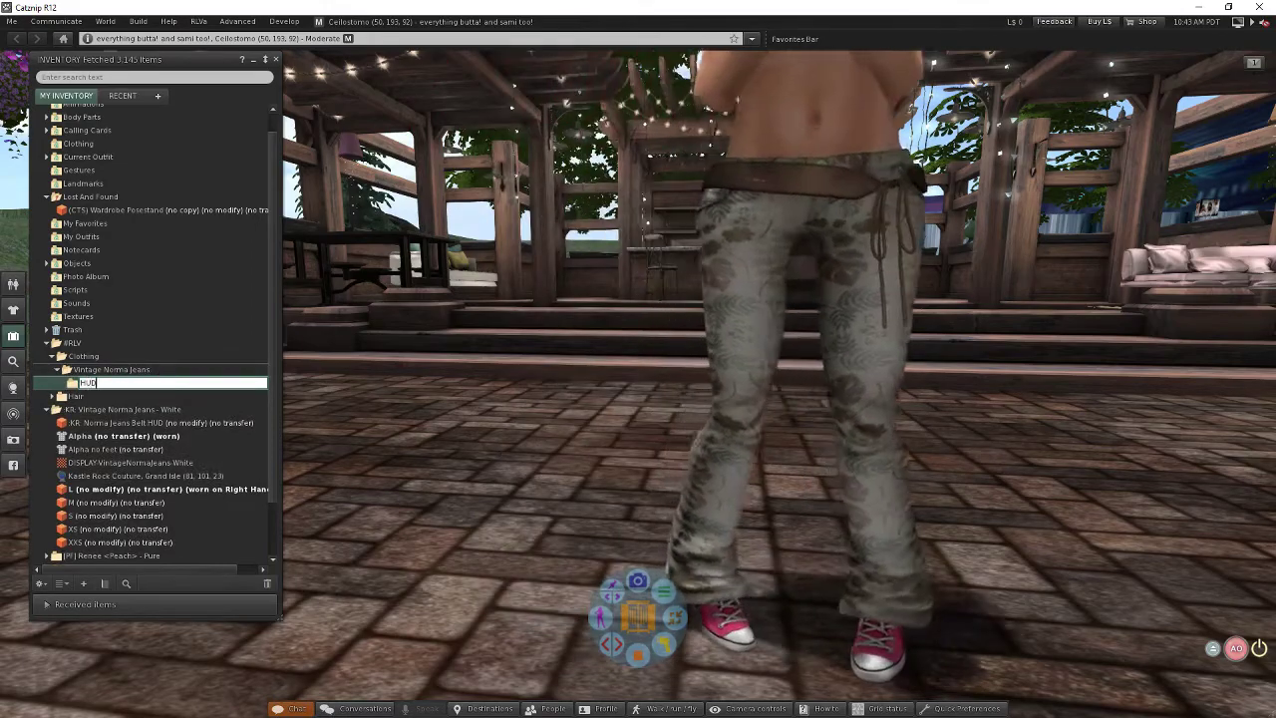
key(Return)
drag(150, 423, 110, 380)
- Create an "Alpha Layer" subfolder in the #RLV Vintage Norma Jeans folder and move the worn Alpha item into it
right_click(129, 370)
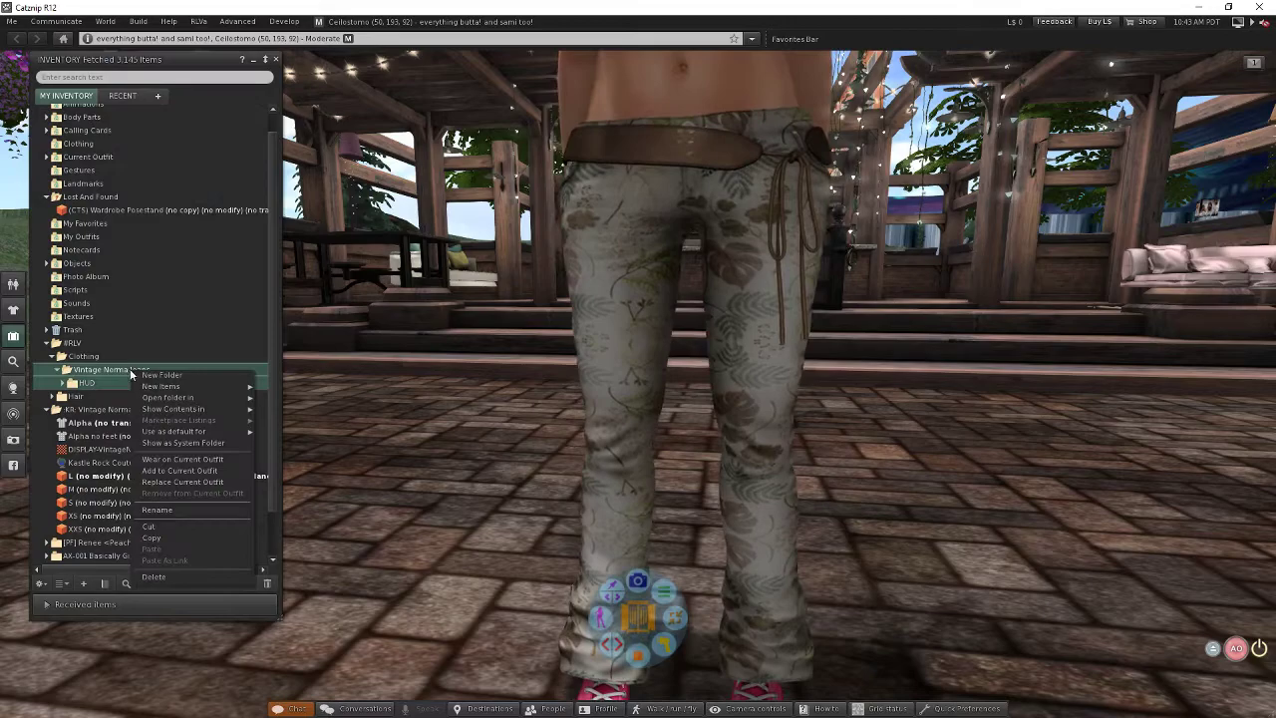
click(170, 377)
text(Alp)
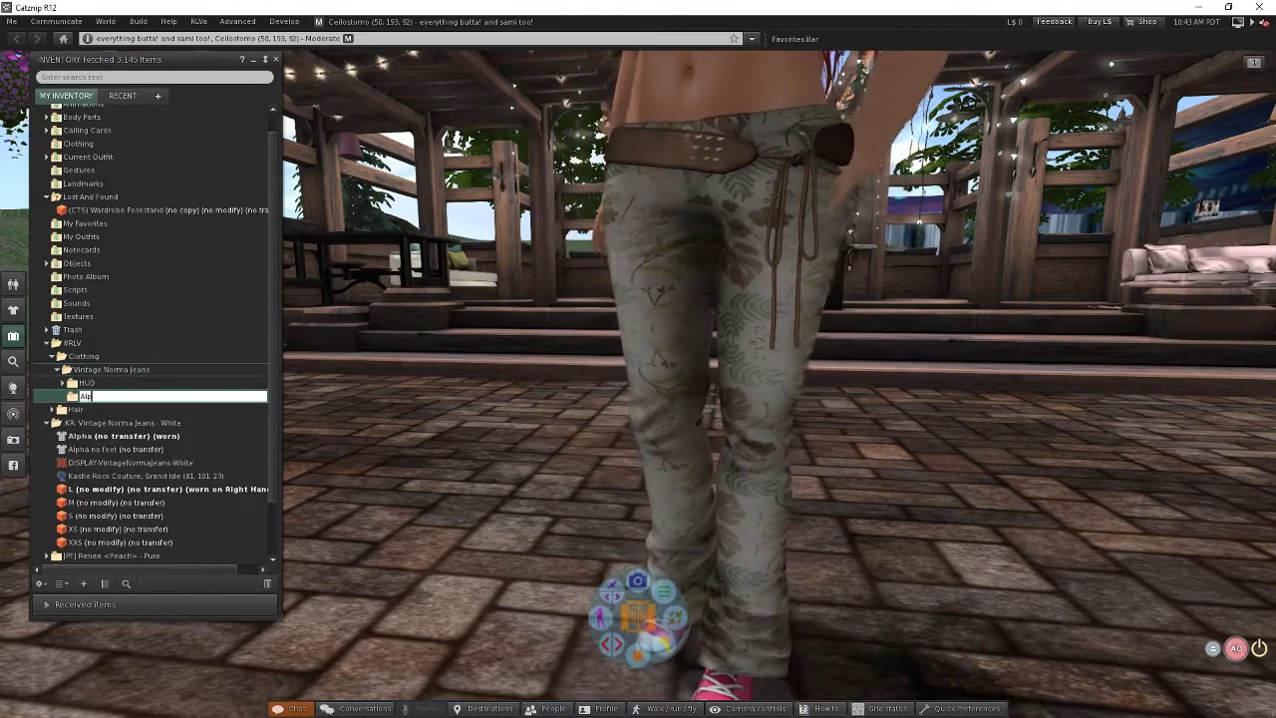
text(ha Layer)
key(Return)
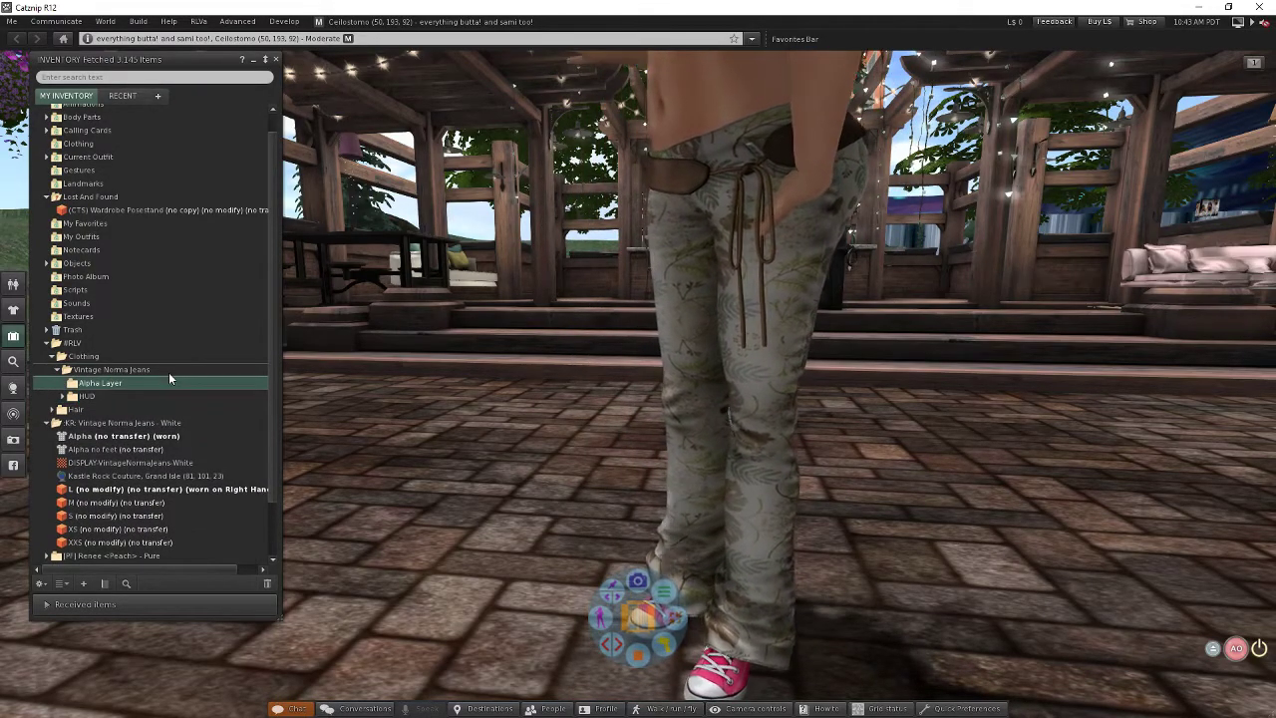
drag(124, 436, 102, 388)
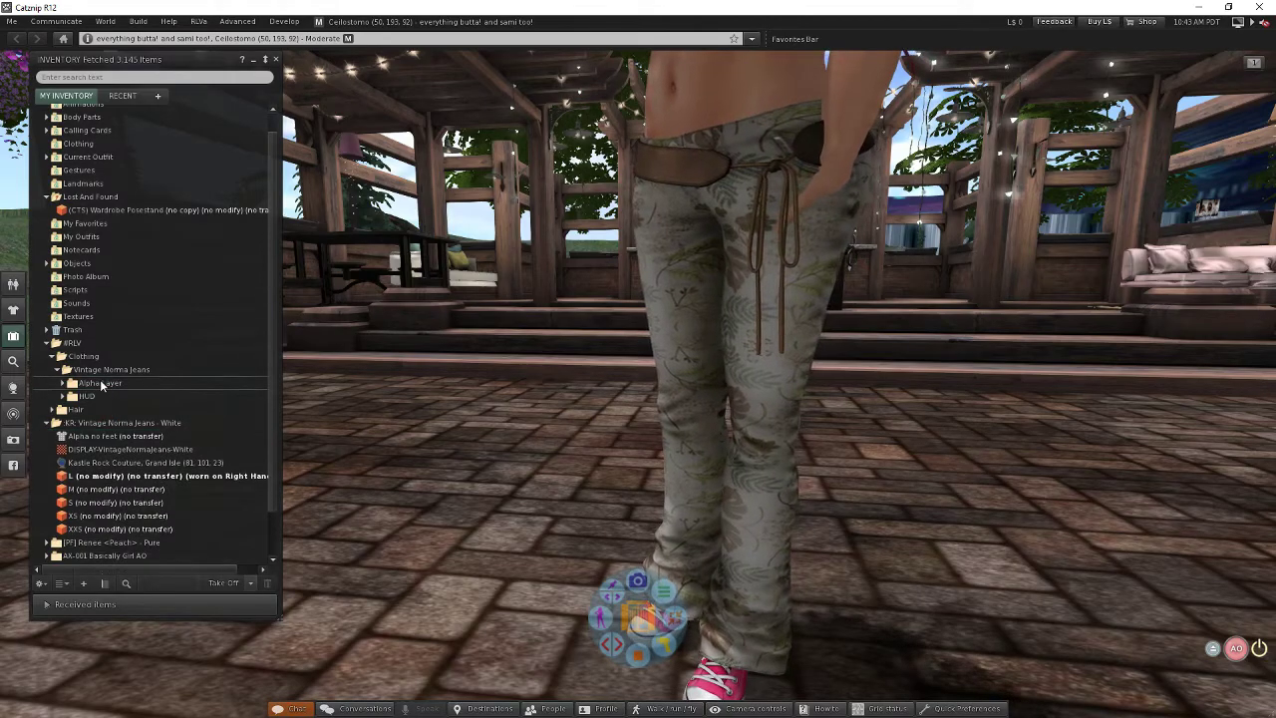
- Create an "Alpha No Feet" subfolder in the #RLV Vintage Norma Jeans folder and move the "Alpha no feet" item into it
right_click(106, 370)
click(139, 377)
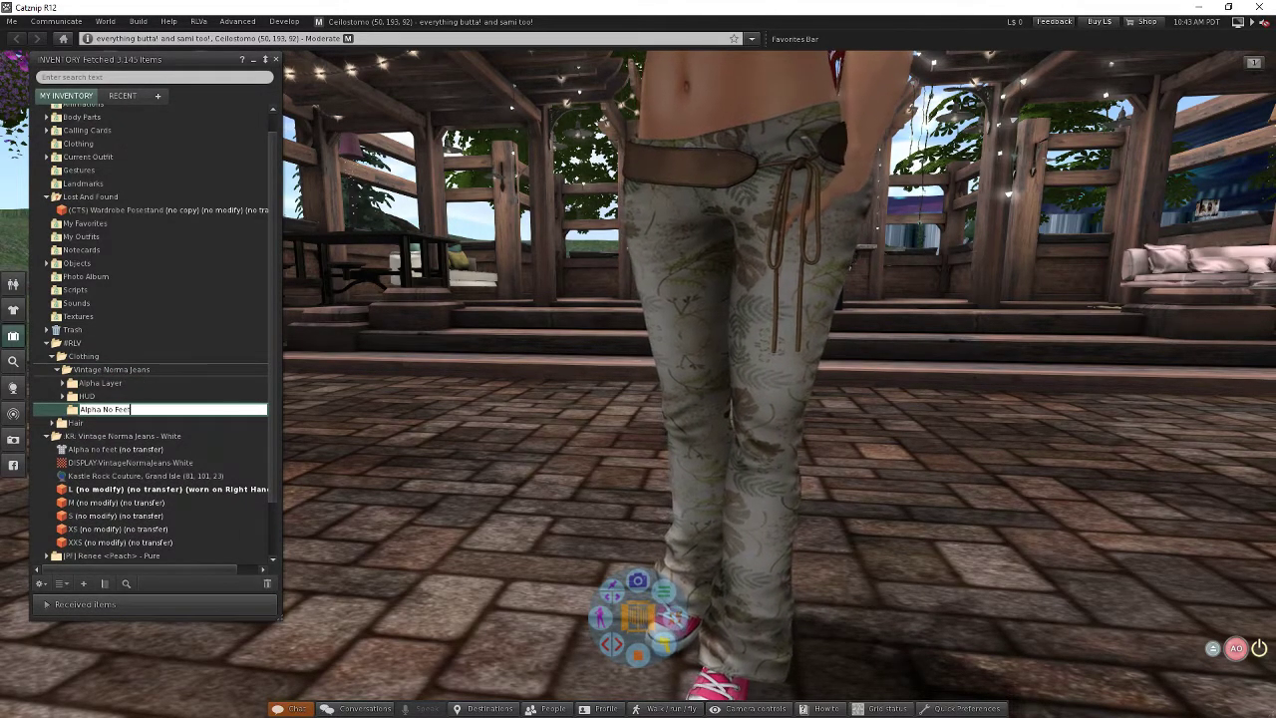
text(Alpha No Feet)
key(Return)
click(115, 448)
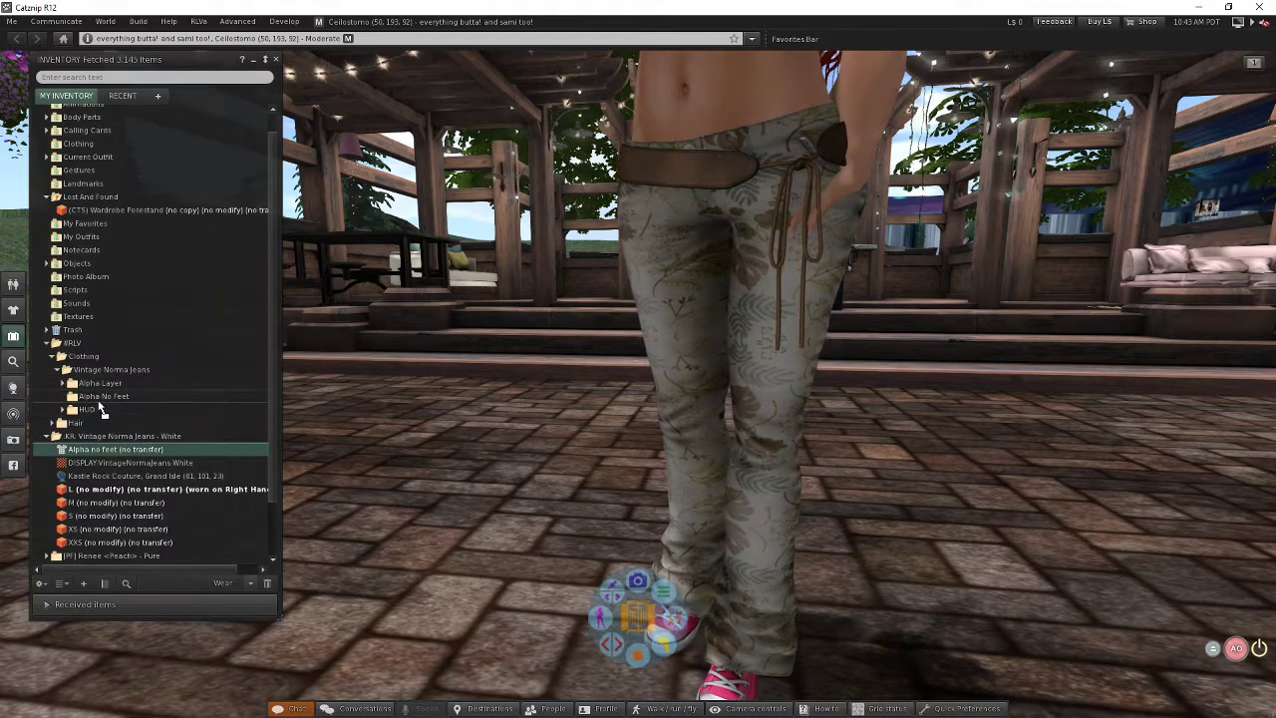
drag(100, 409, 103, 397)
- Create a "Large" subfolder in the #RLV Vintage Norma Jeans folder and move the L size jeans into it
right_click(111, 371)
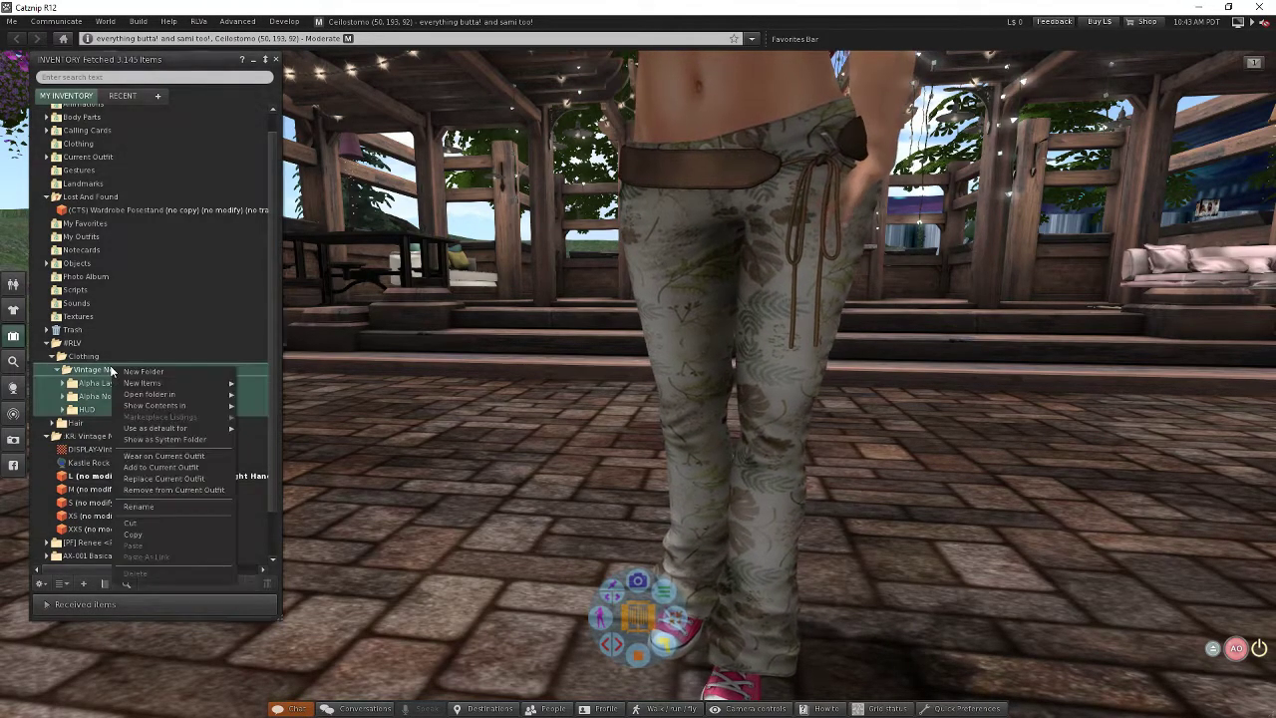
click(130, 372)
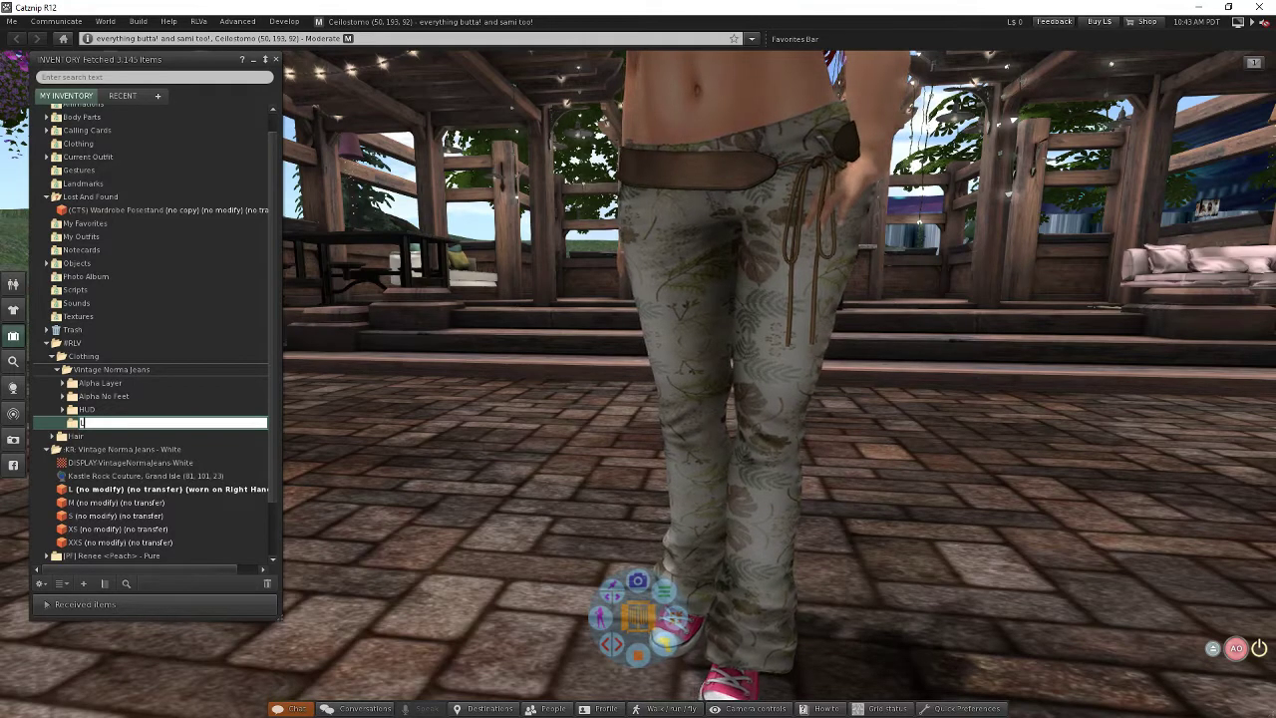
text(Large)
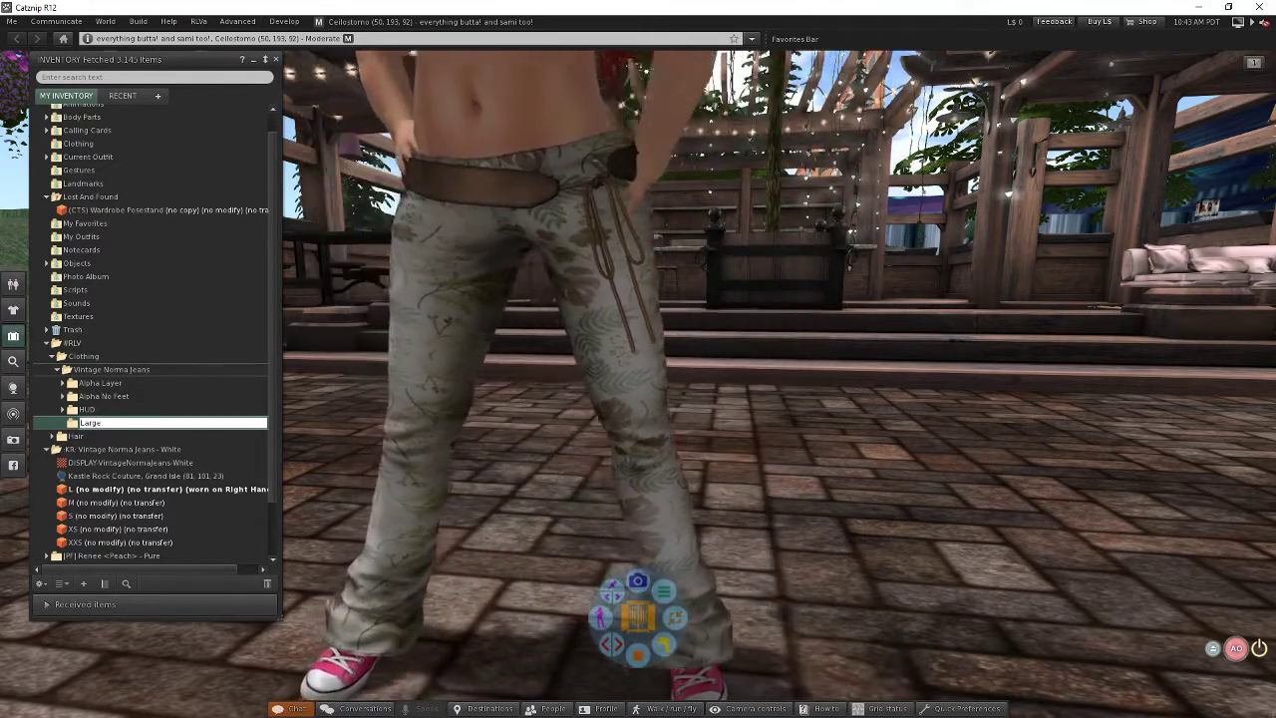
key(Return)
drag(113, 489, 89, 423)
- Create a "Medium" subfolder in the #RLV Vintage Norma Jeans folder and move the M size jeans into it
scroll(543, 236, down, 5)
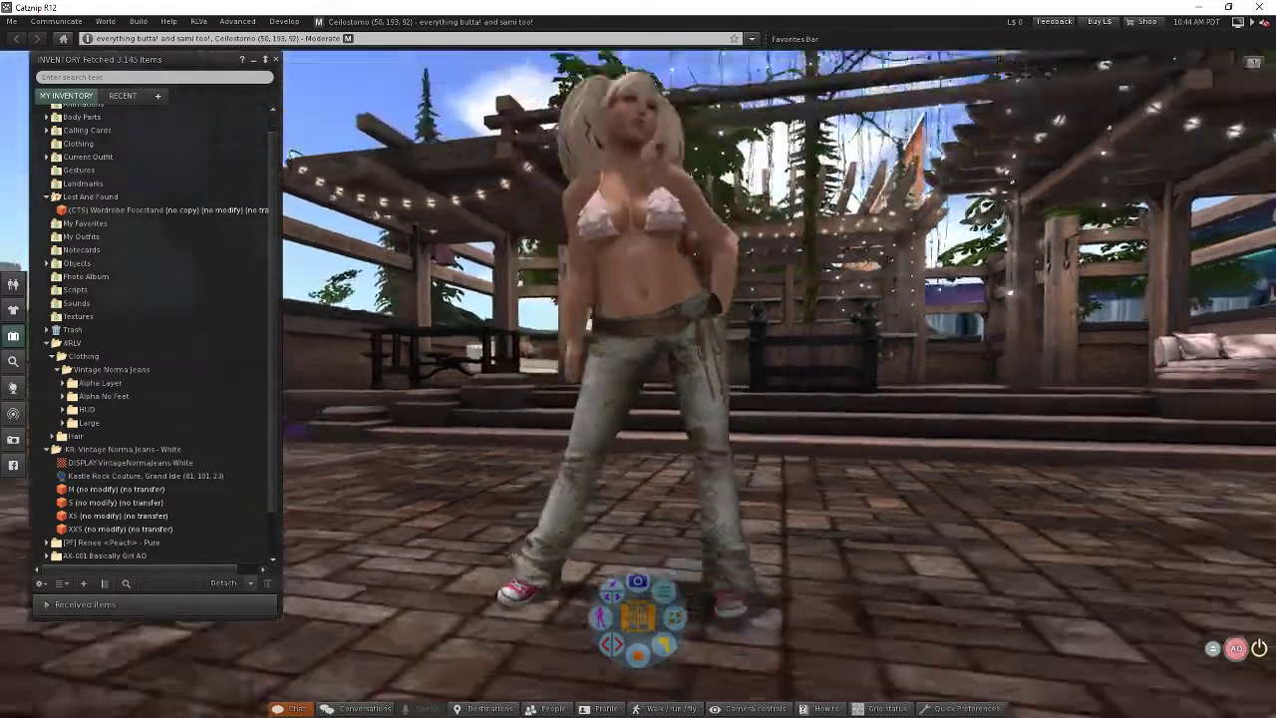
scroll(544, 299, up, 3)
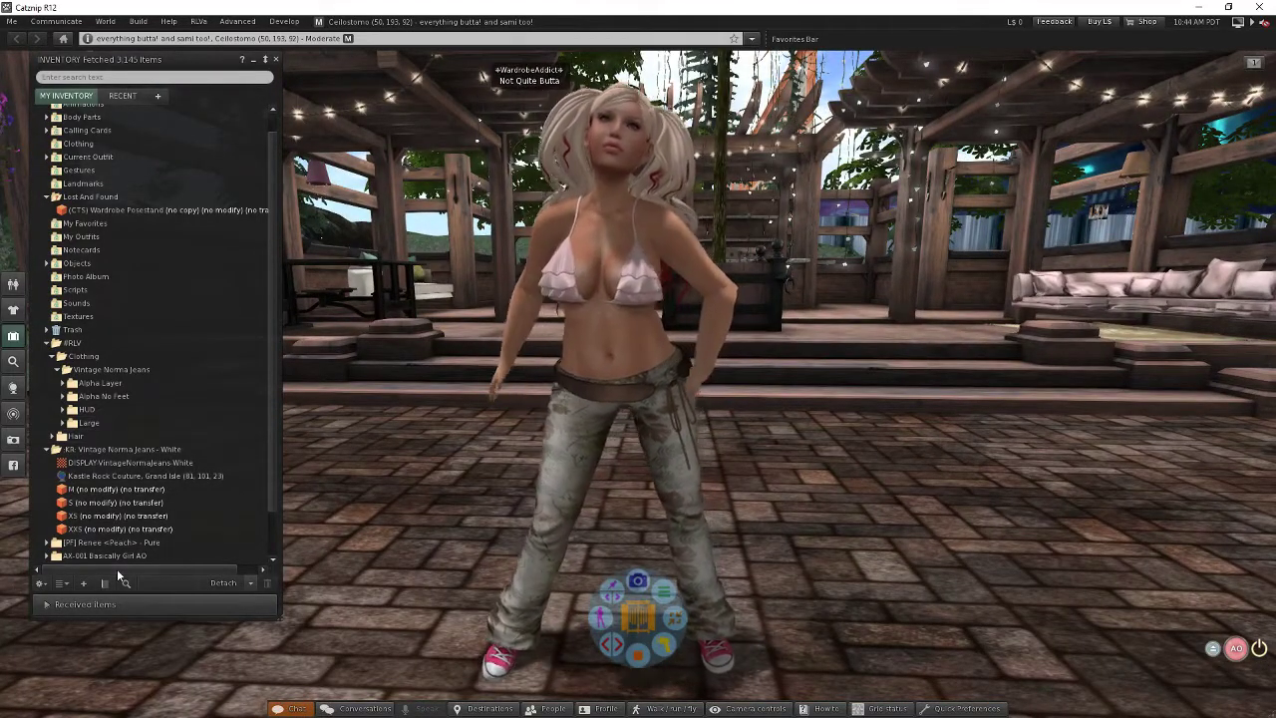
right_click(91, 375)
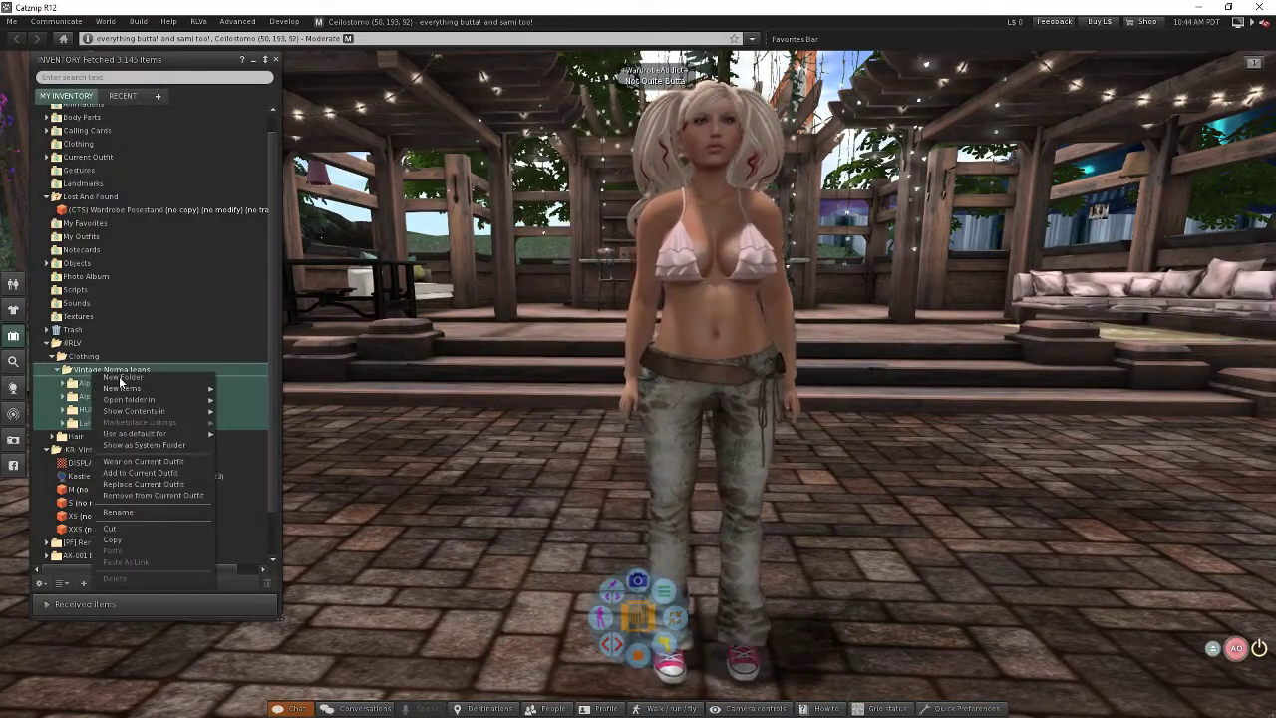
click(112, 397)
text(Medium)
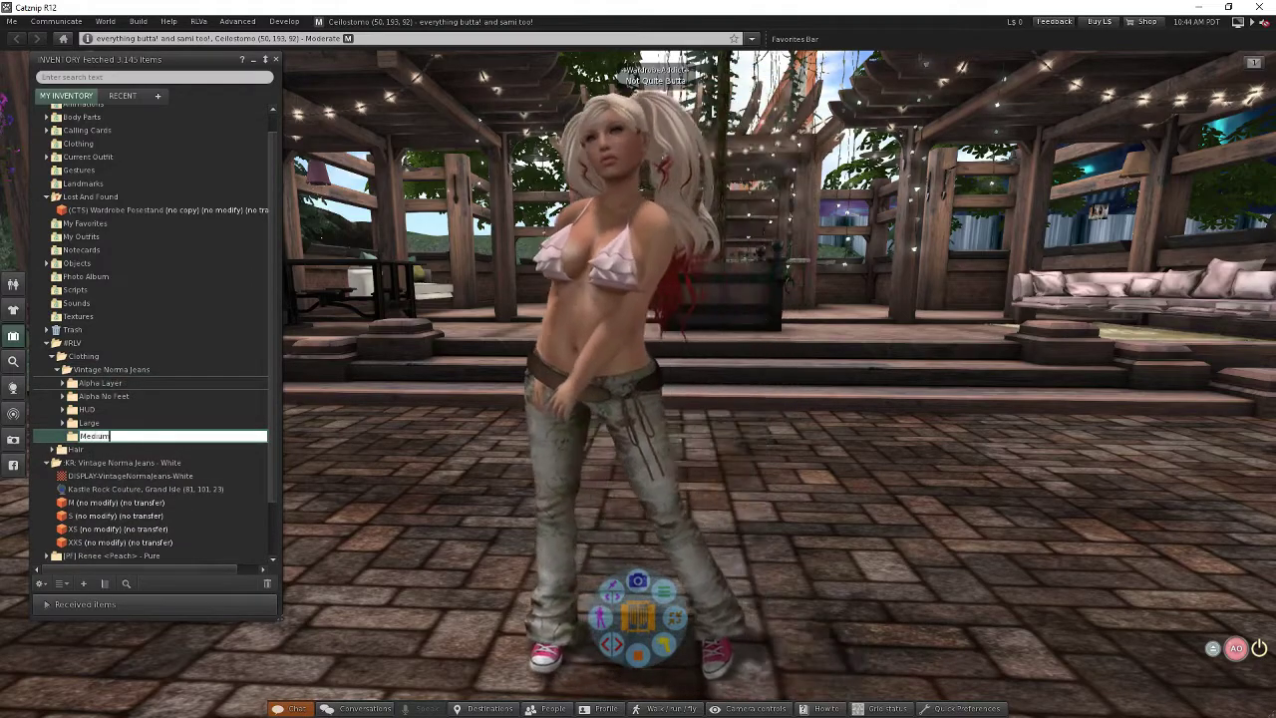
key(Return)
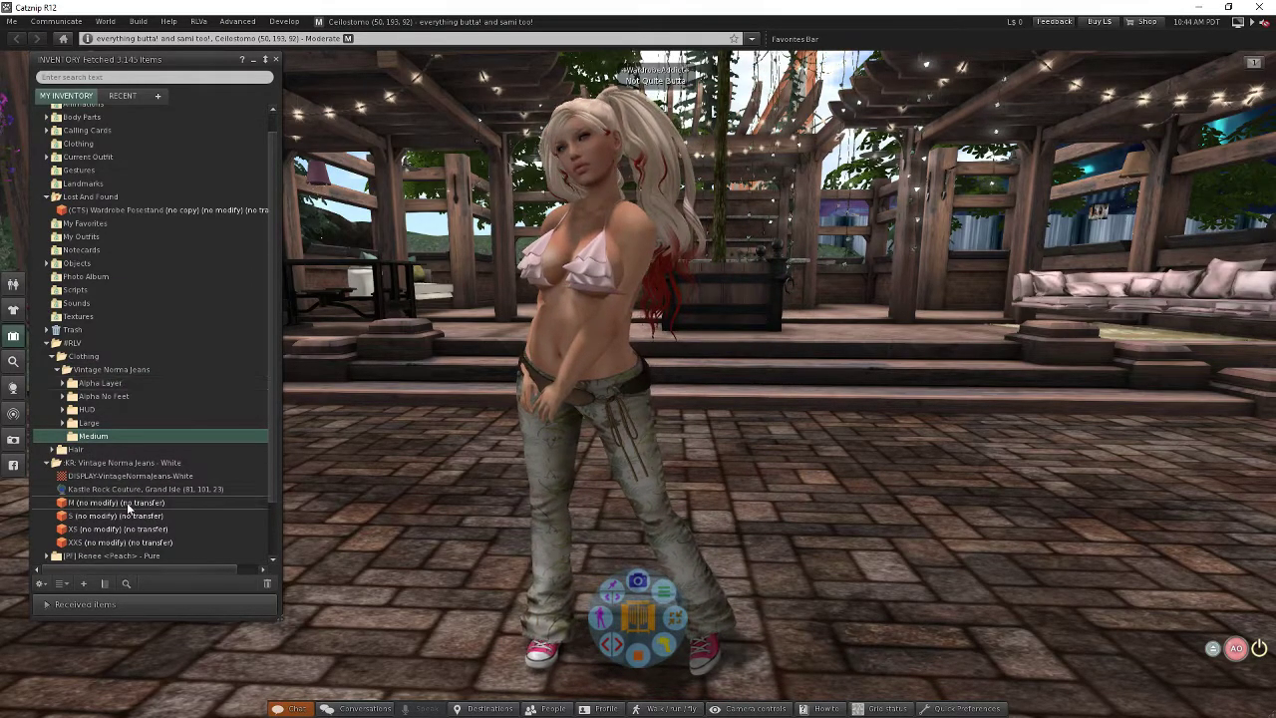
drag(118, 502, 95, 438)
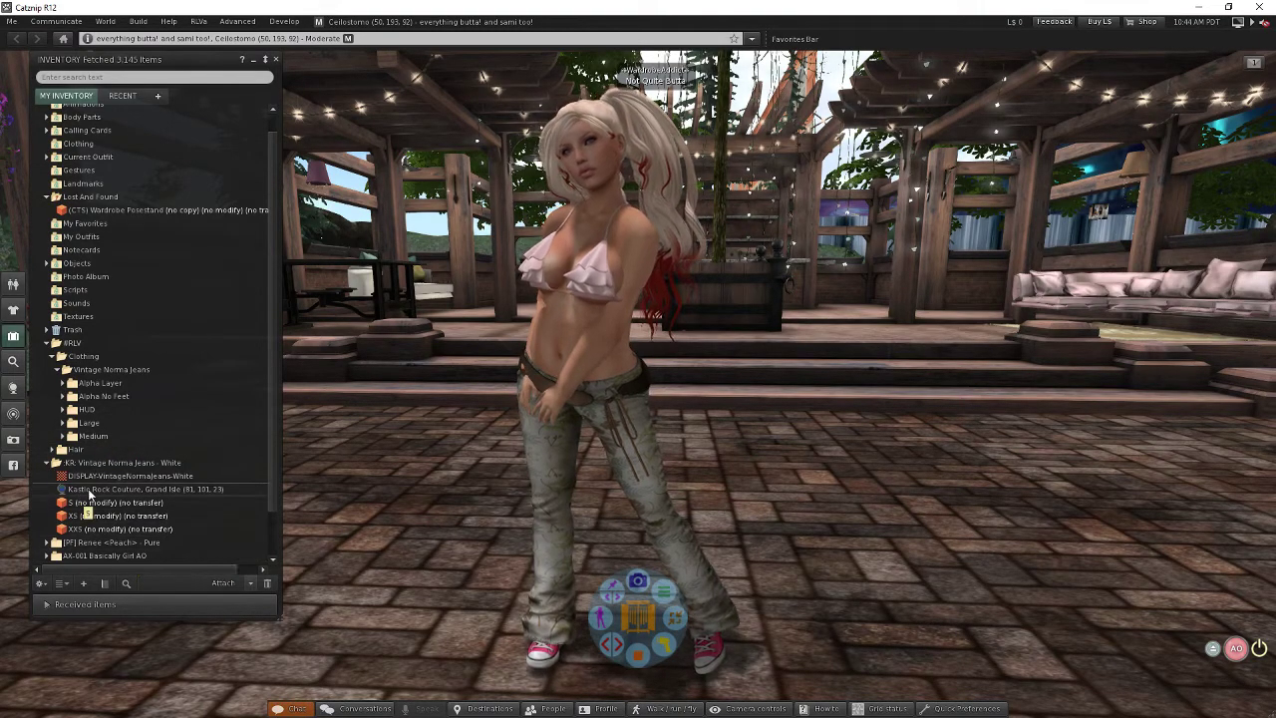
- Create a "Small" subfolder in the #RLV Vintage Norma Jeans folder and move the S size jeans into it
right_click(90, 369)
click(114, 384)
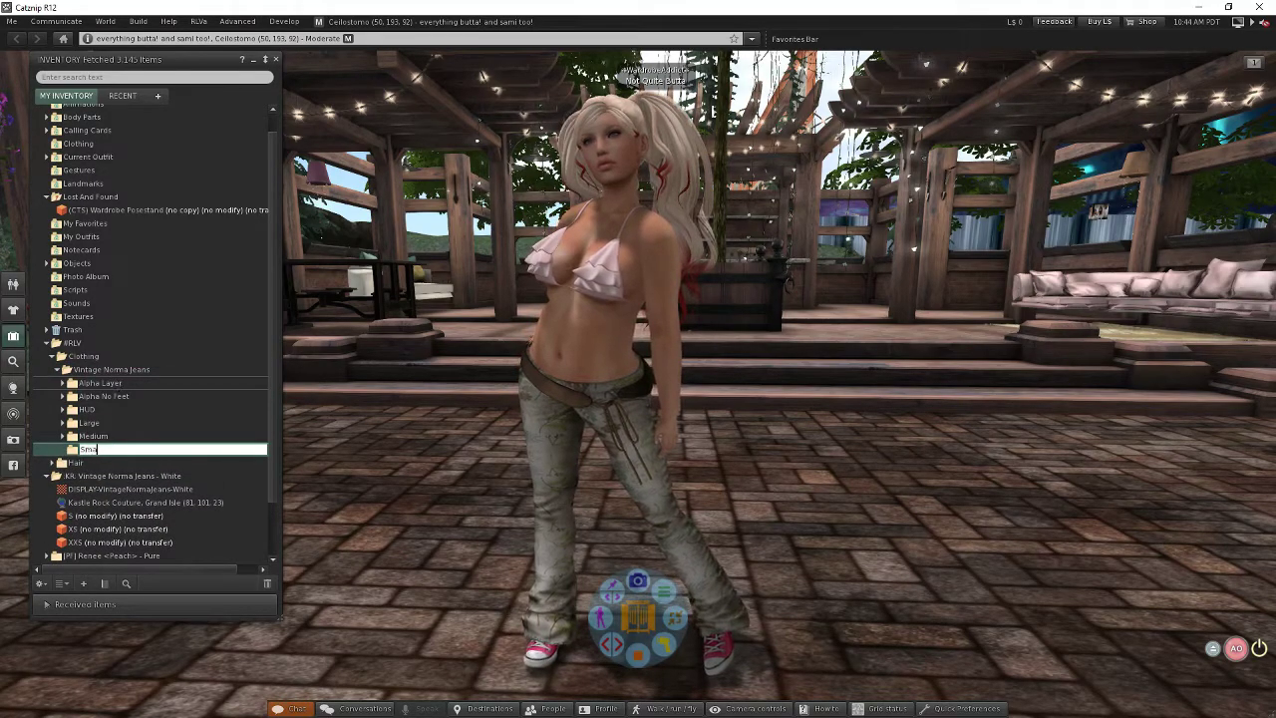
key(Return)
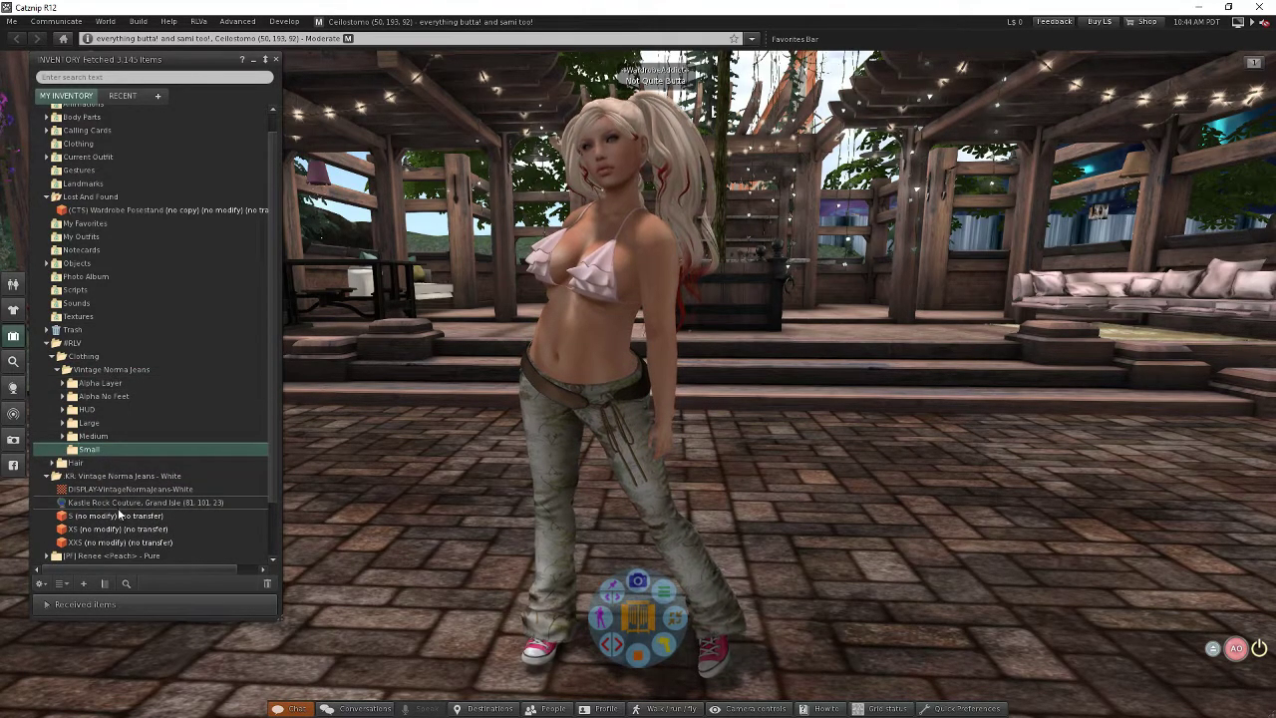
drag(109, 515, 90, 452)
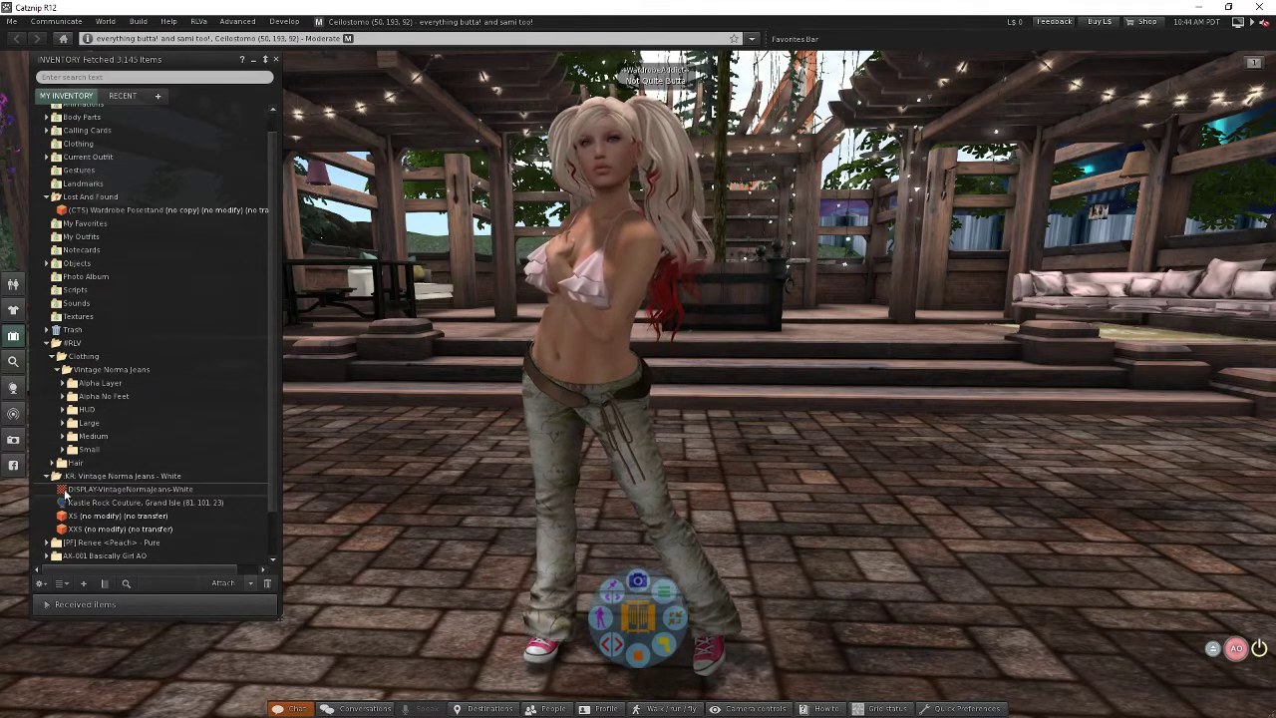
- Move the DISPLAY-VintageNormaJeans-White texture into the #RLV Vintage Norma Jeans folder and delete the original "Vintage Norma Jeans - White" folder
drag(64, 488, 107, 367)
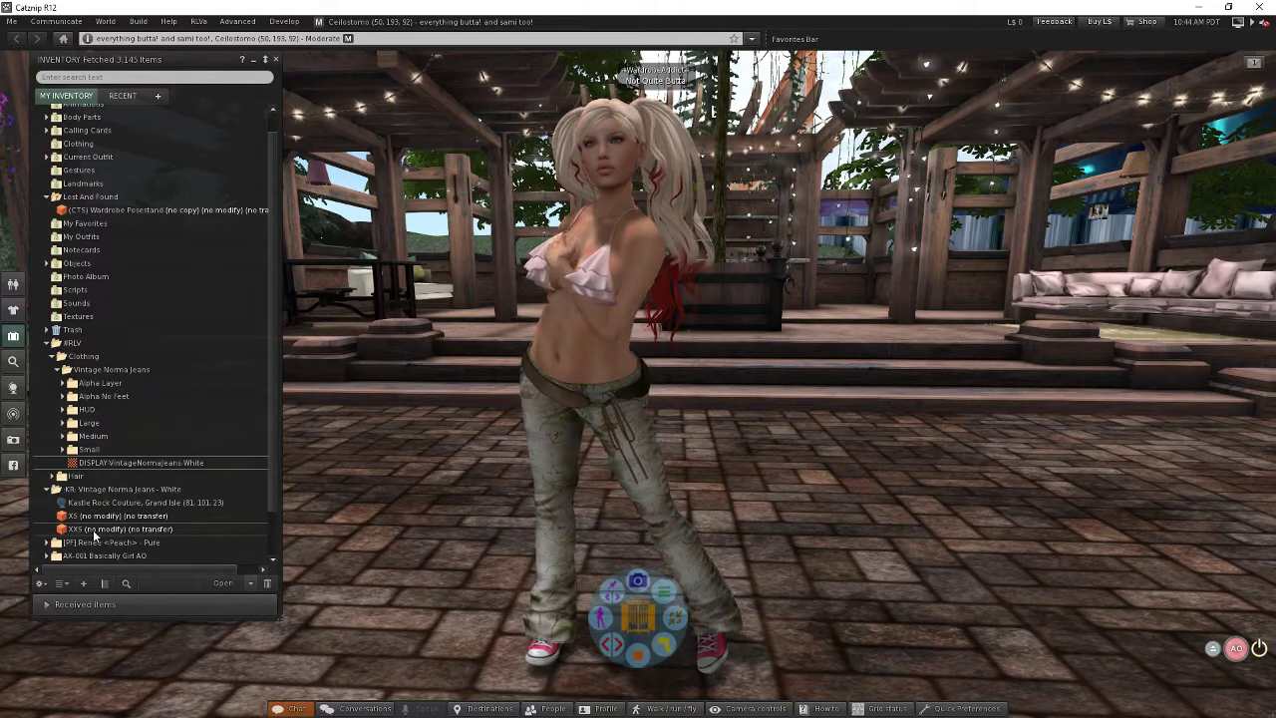
right_click(84, 490)
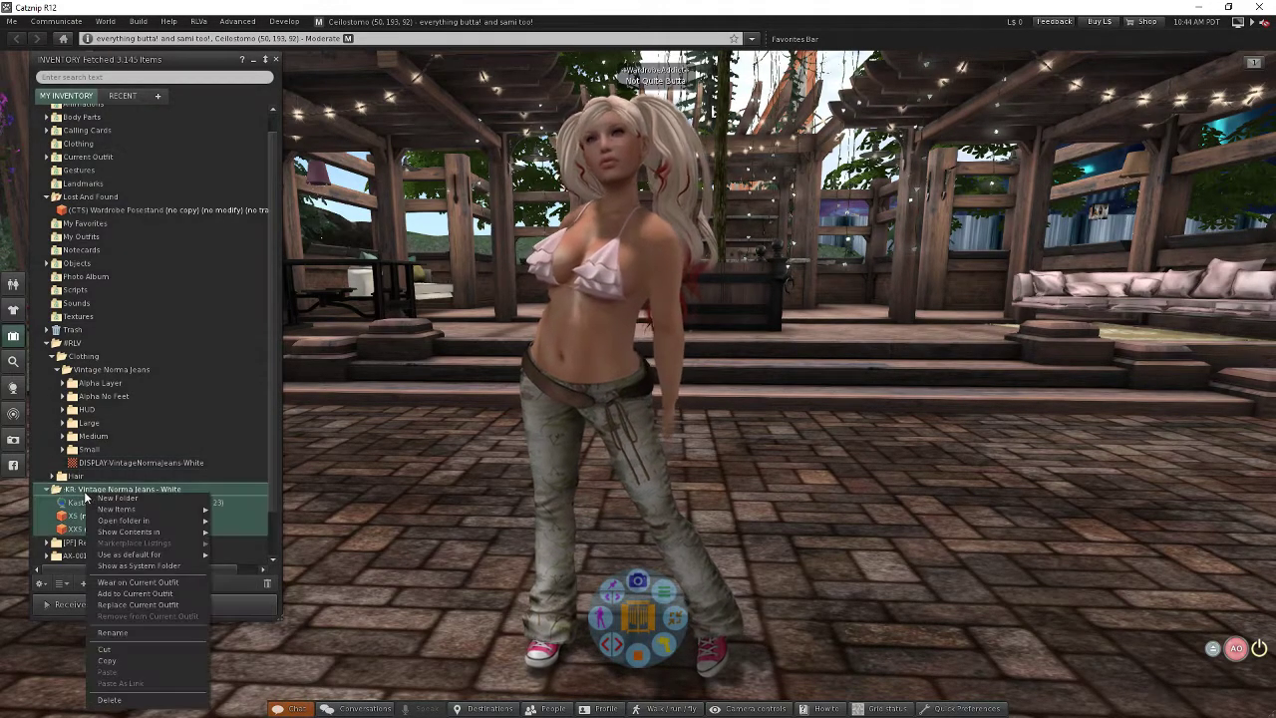
click(109, 700)
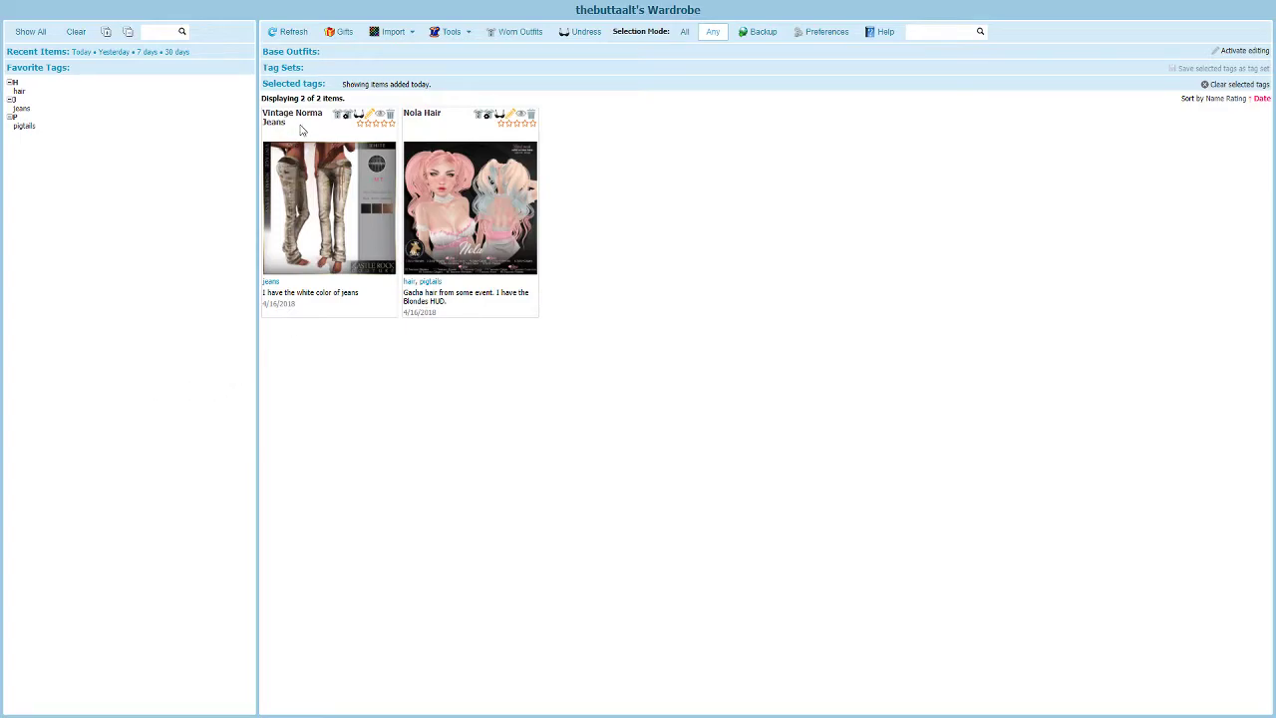
- Switch to the Wardrobe page and review the advanced dressing options for Vintage Norma Jeans and the list of worn outfits
click(349, 116)
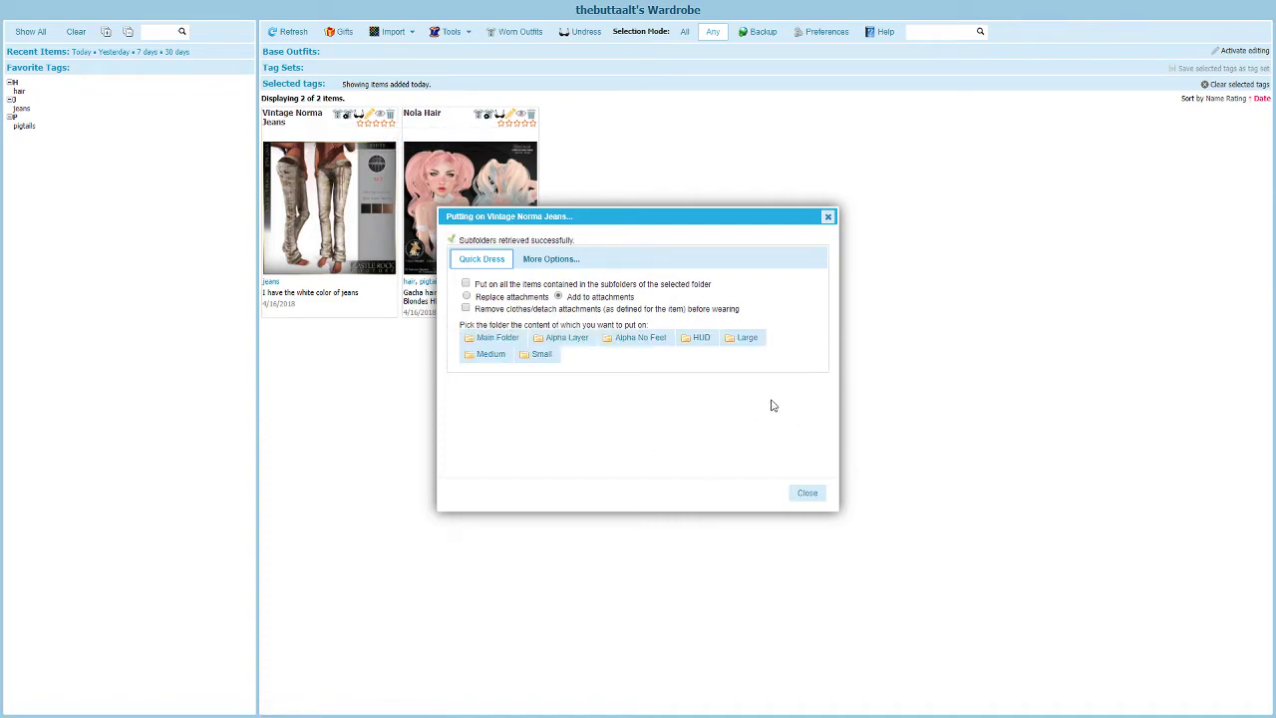
click(807, 493)
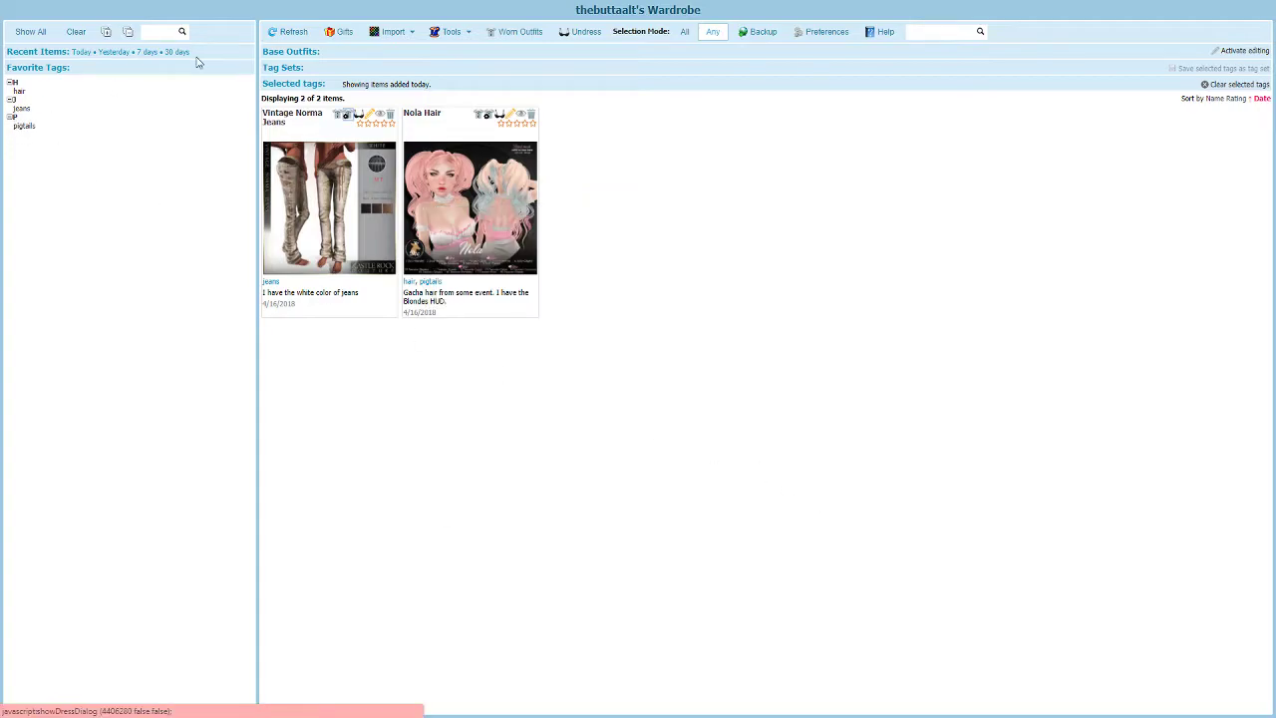
click(508, 35)
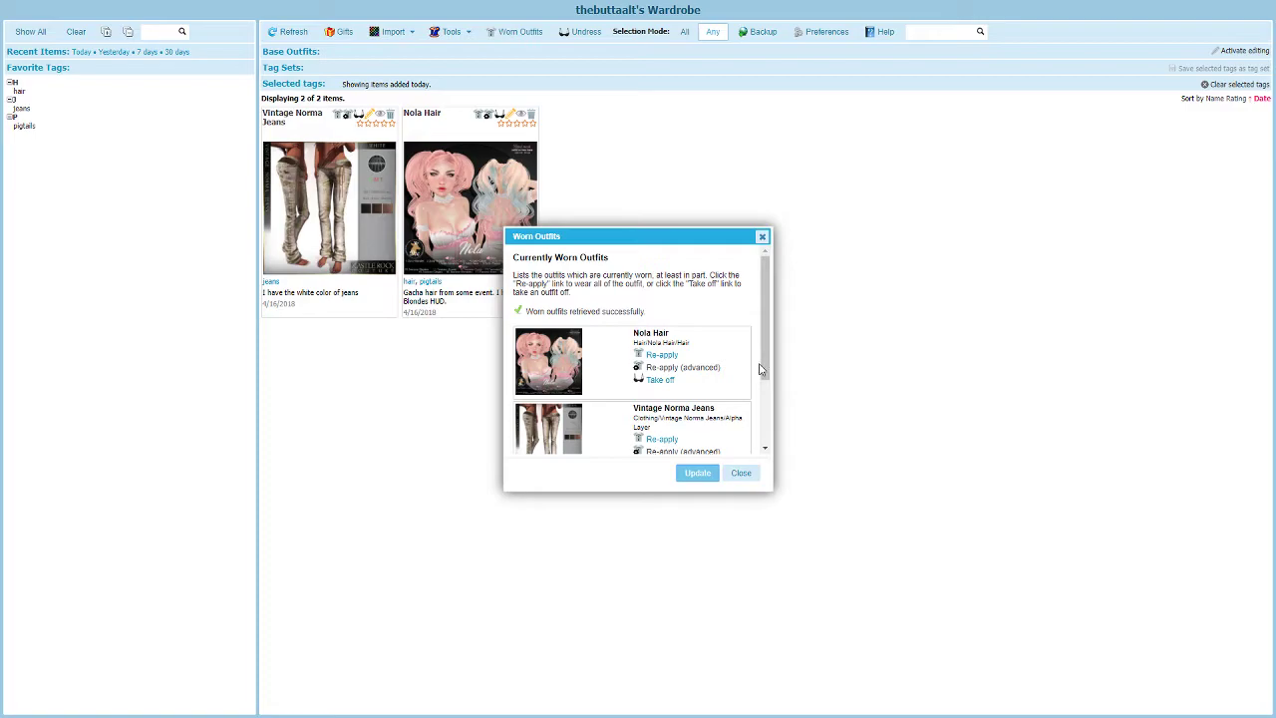
drag(760, 369, 771, 436)
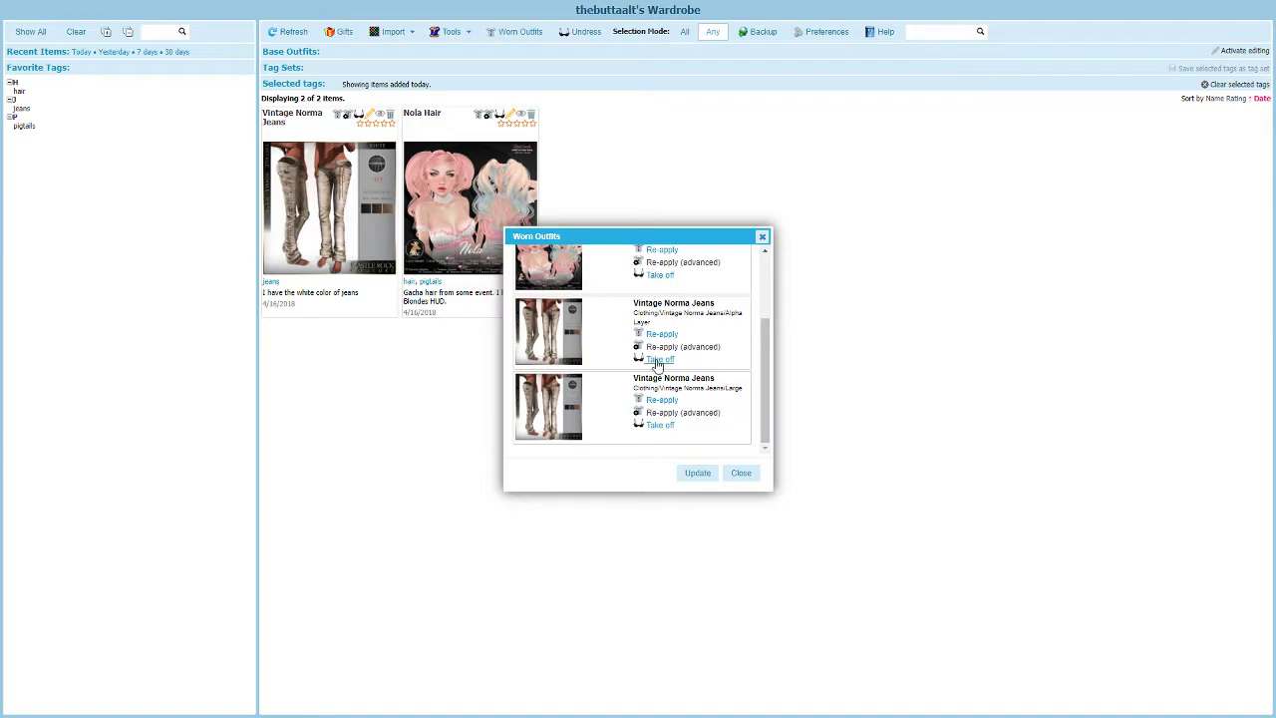
click(742, 474)
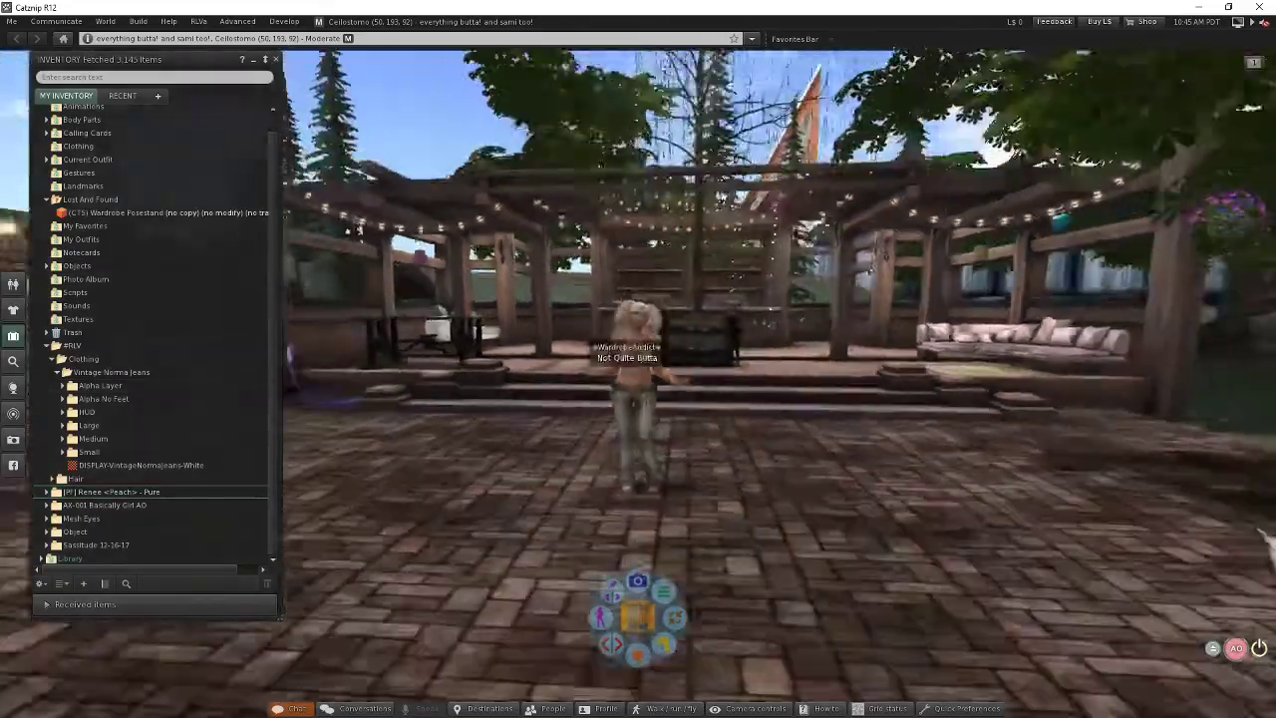
key(Up)
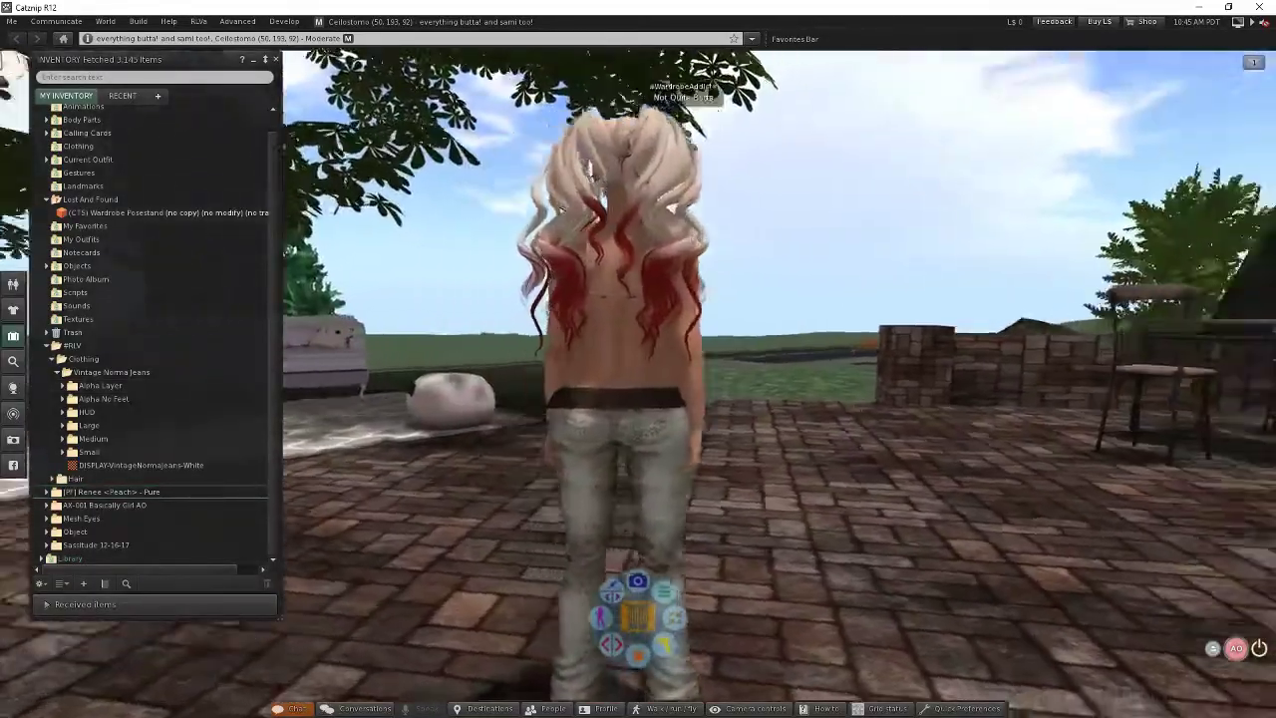
key(Down)
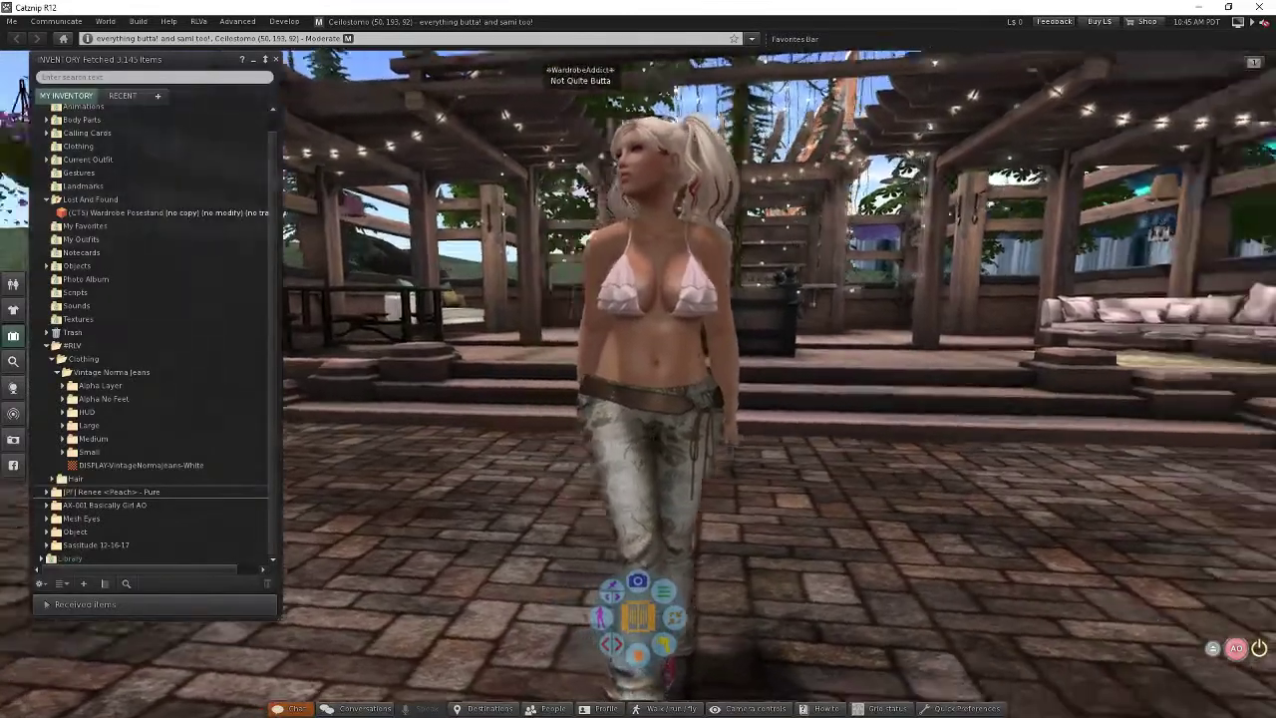